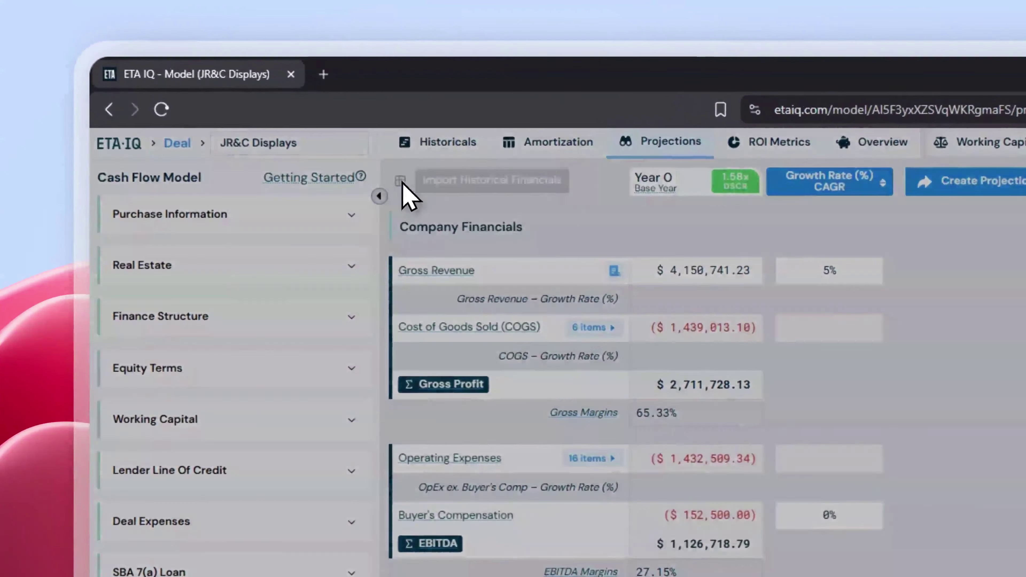
Open the import of historical financials into the projection base year and cancel it without overwriting.
left_click(401, 182)
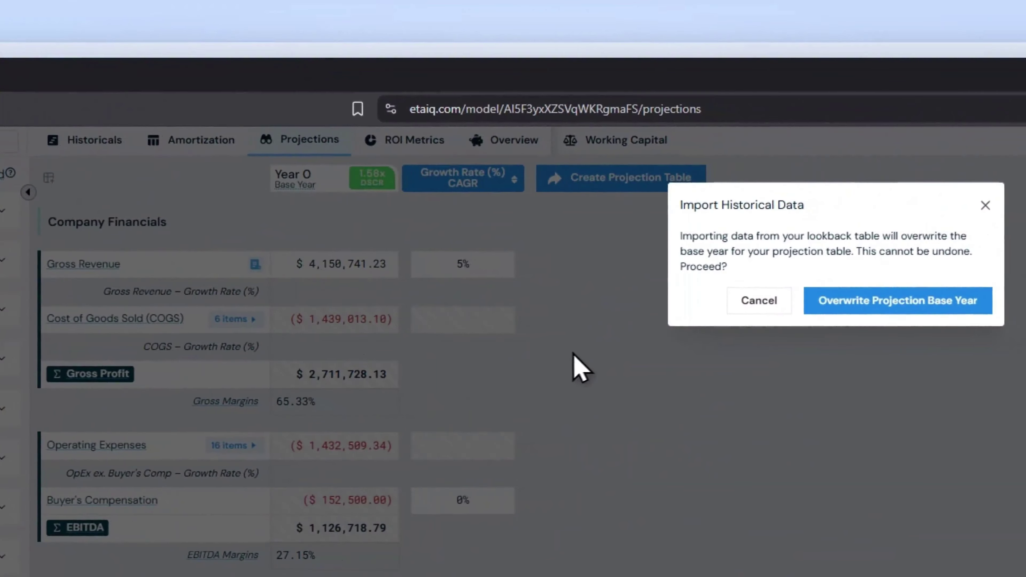
left_click(734, 301)
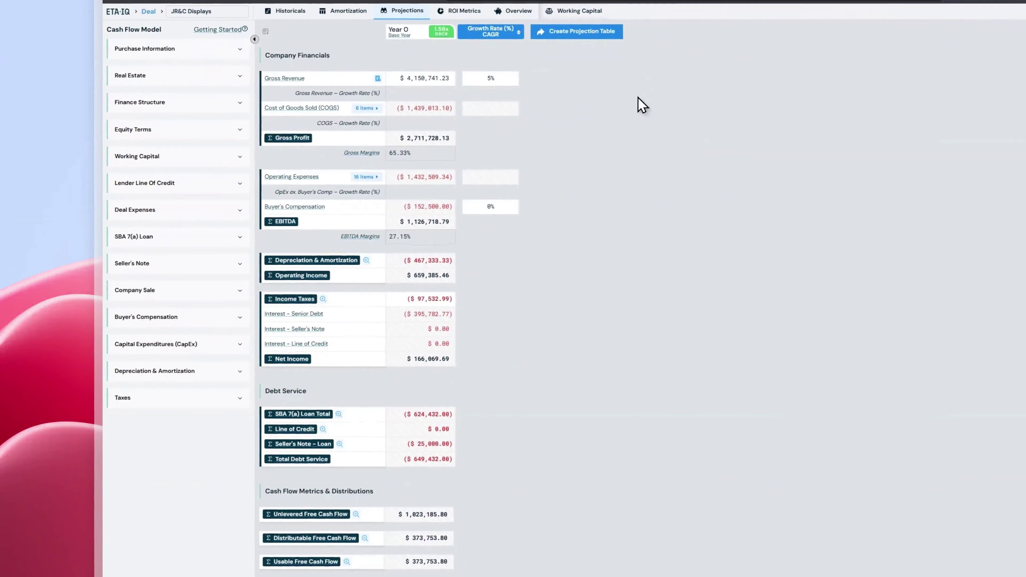
Expand the COGS and Operating Expenses line items, delete the Depreciation item from Operating Expenses, and collapse both lists.
left_click(375, 109)
left_click(375, 282)
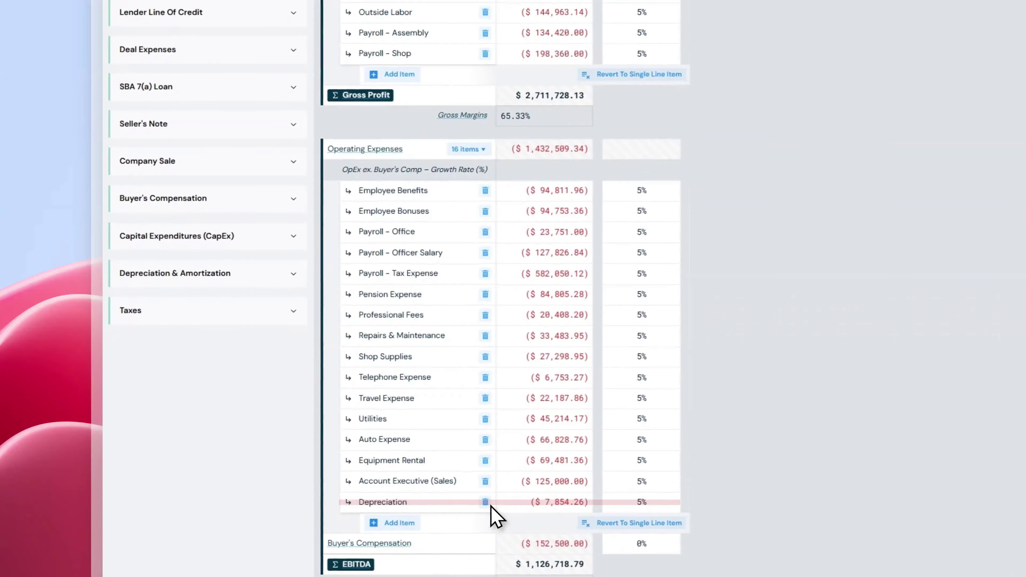
left_click(489, 504)
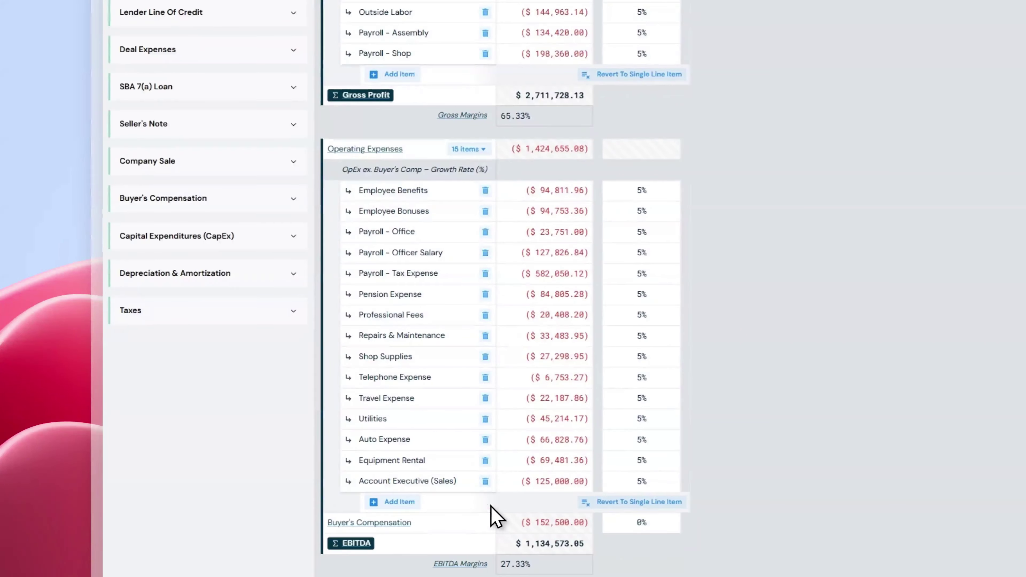
left_click(469, 149)
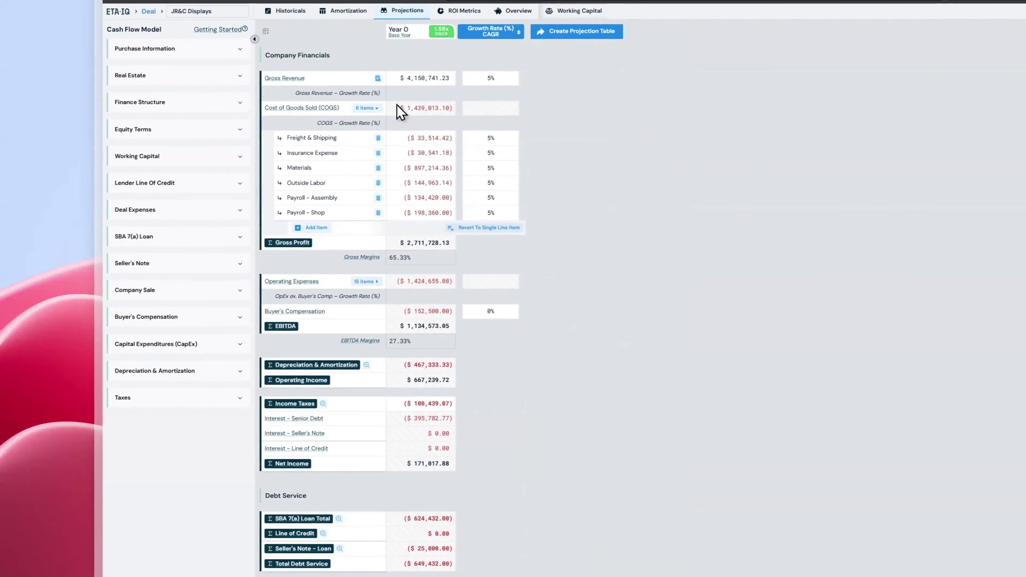
left_click(377, 108)
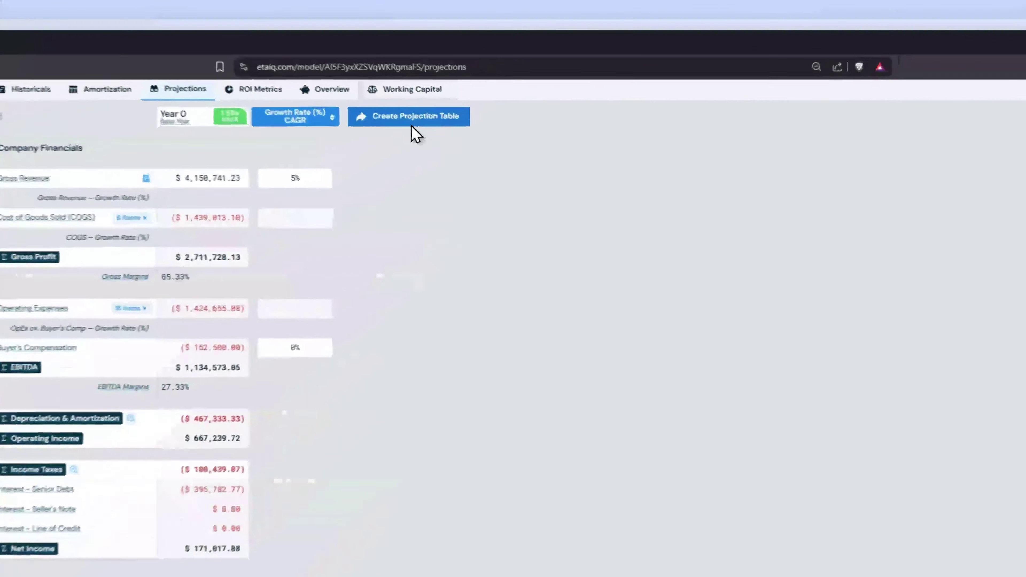
Create a projection table for 10 years and choose Compound Annual (CAGR) as its growth rate mode.
left_click(578, 37)
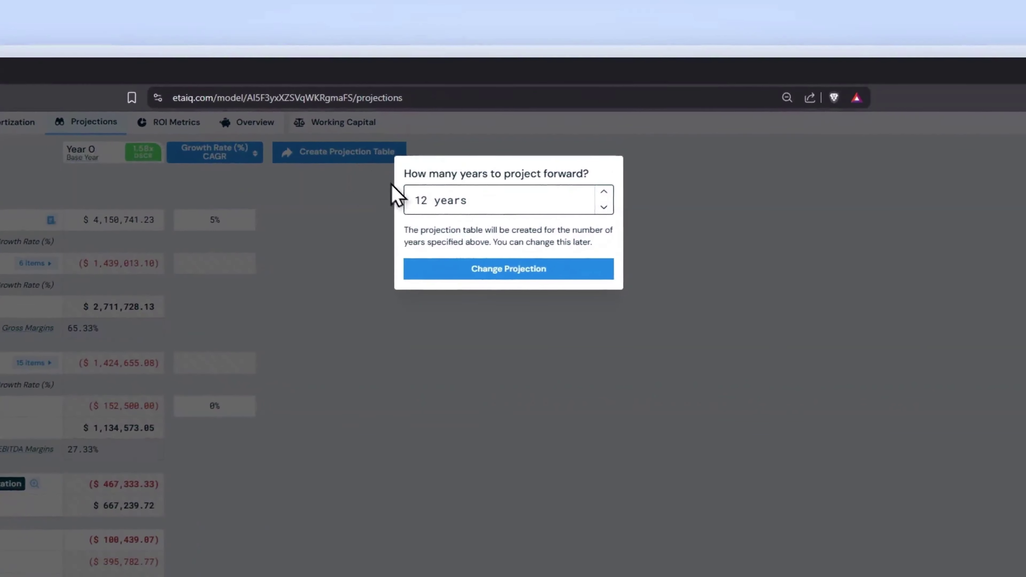
double_click(427, 197)
type("10")
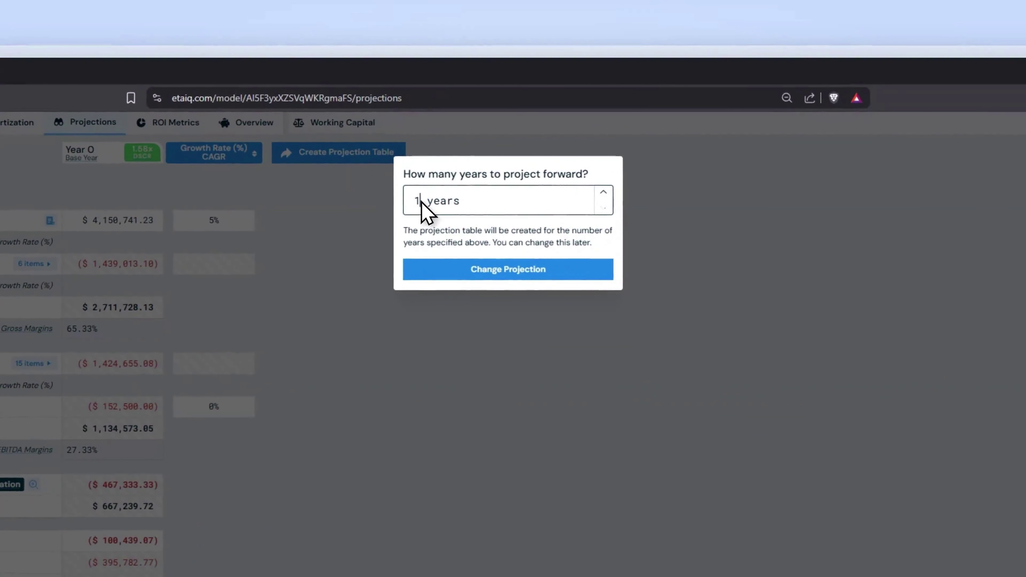
key("Return")
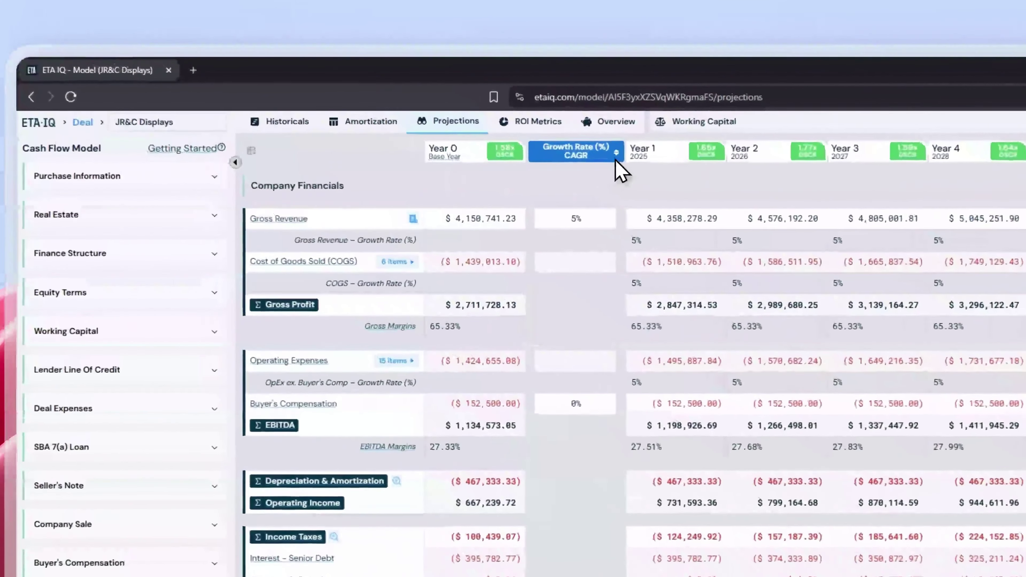
left_click(378, 69)
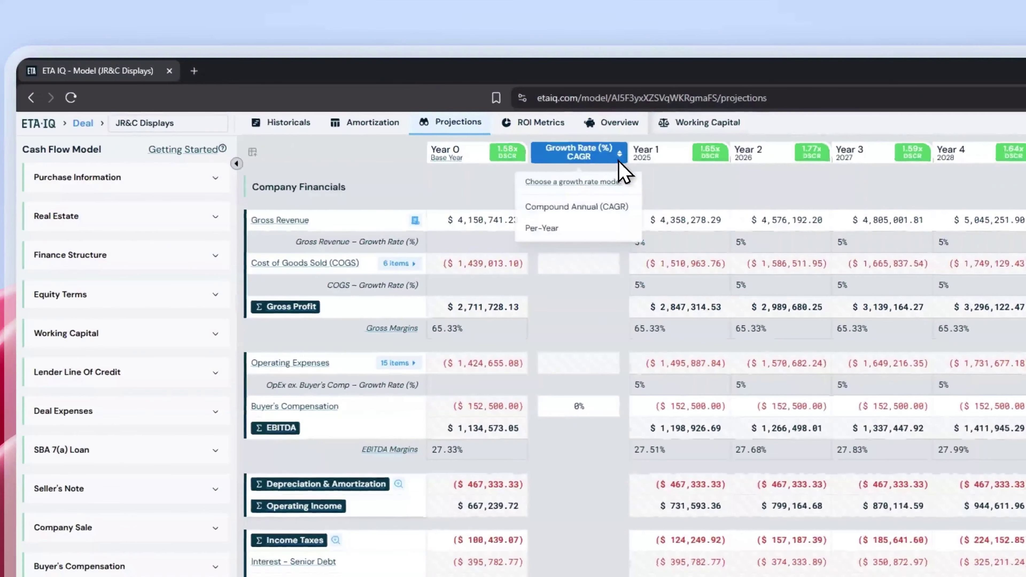
left_click(610, 207)
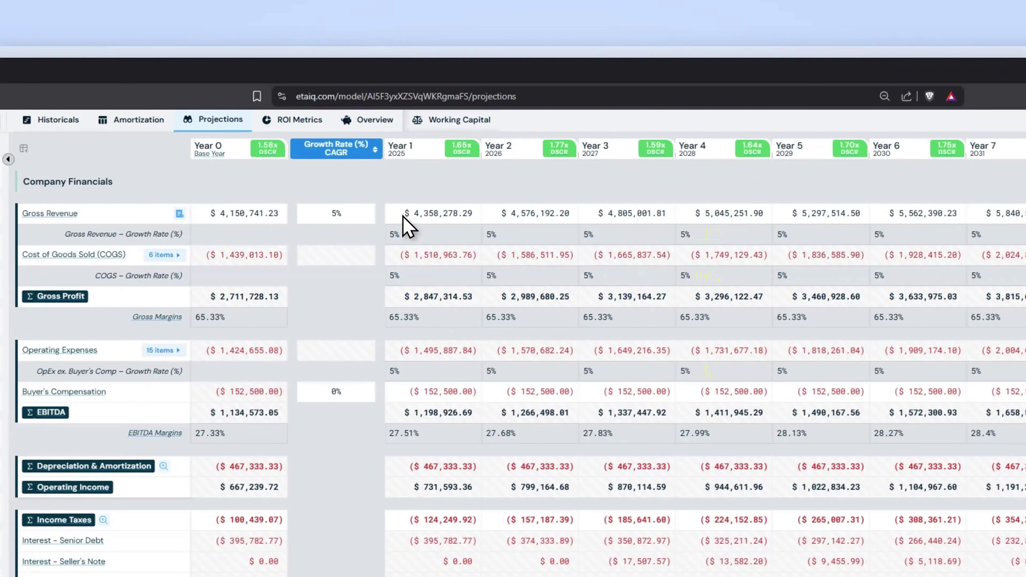
Try overriding the Year 1 Gross Revenue with $4,150,741.23, and restore its auto-calculated value.
left_click(403, 215)
type("4,150,741")
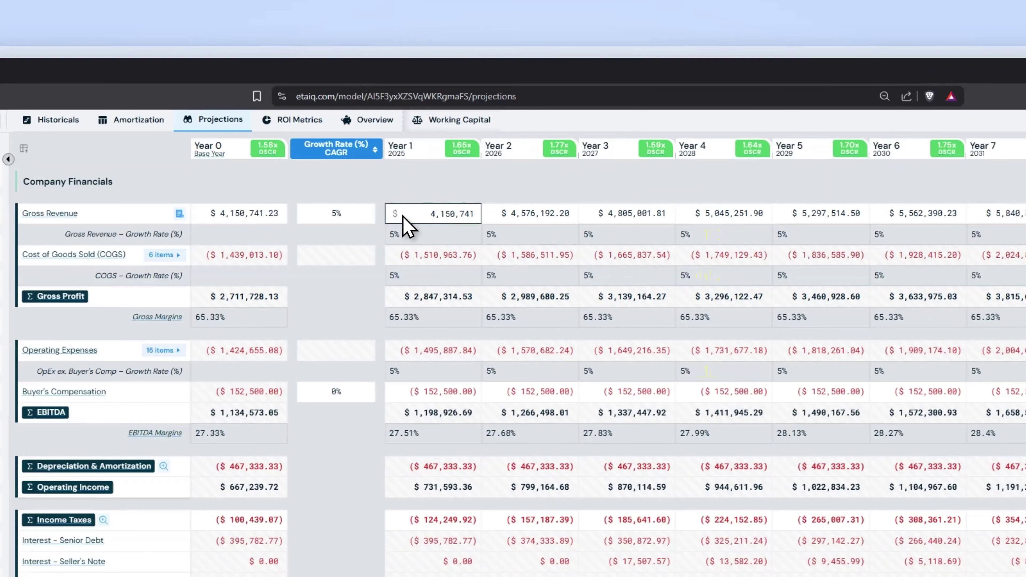
type(".23")
key("Return")
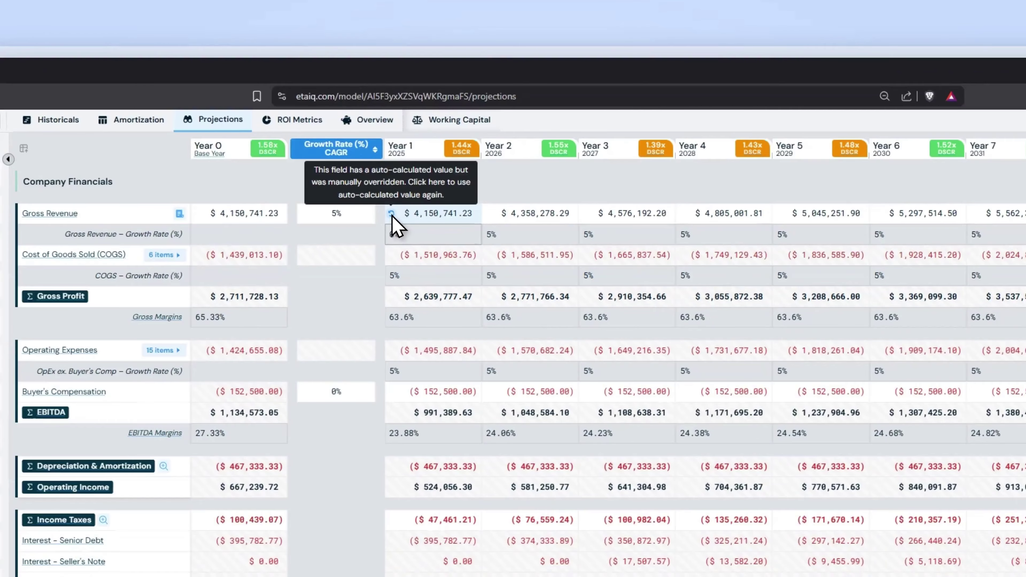
left_click(390, 214)
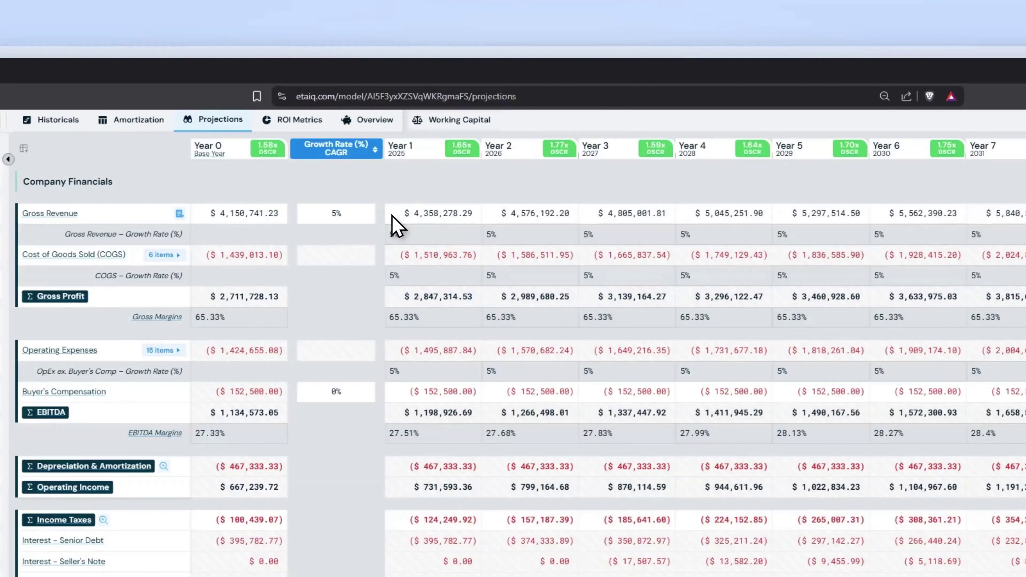
Switch the growth rate mode to Per-Year and set Gross Revenue growth to 0%, 2% and 3% for Years 1 to 3.
left_click(374, 151)
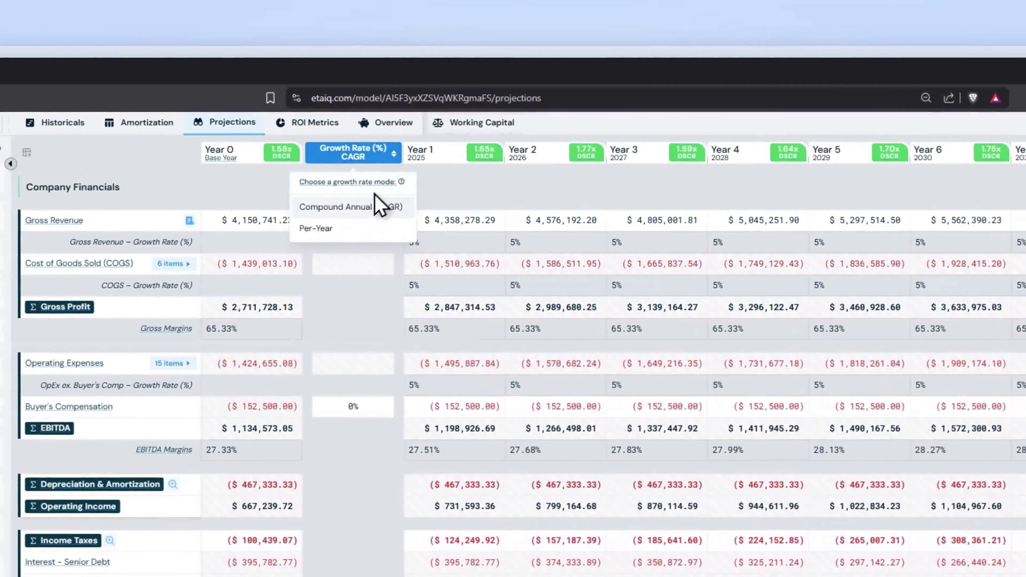
left_click(344, 229)
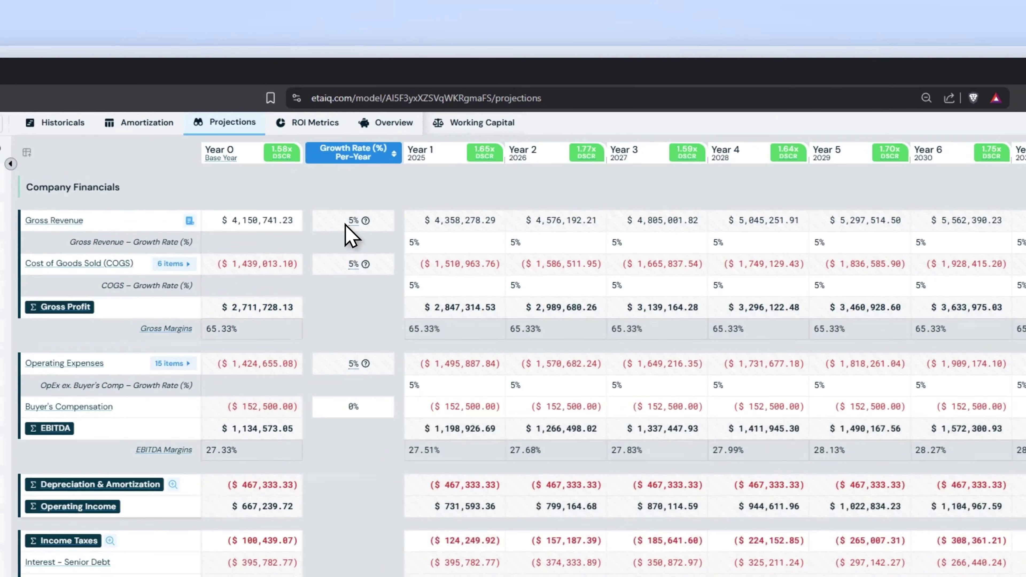
left_click(418, 251)
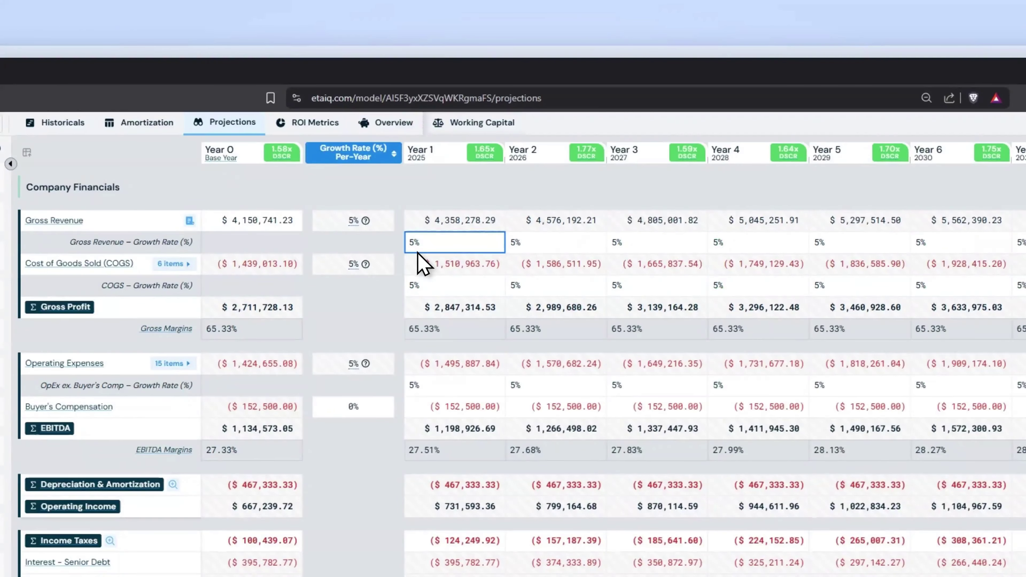
type("0")
key("Tab")
type("2")
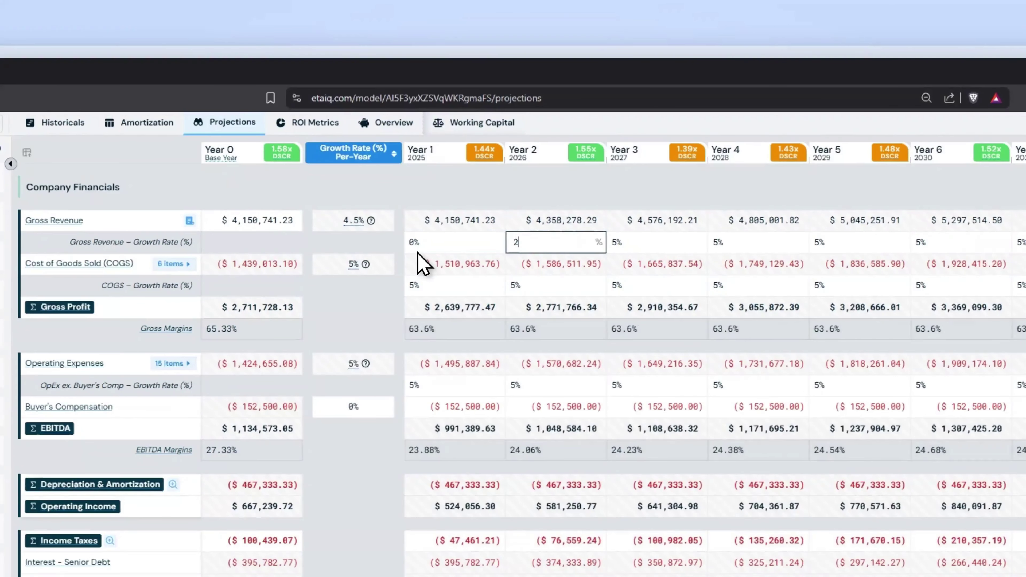
key("Tab")
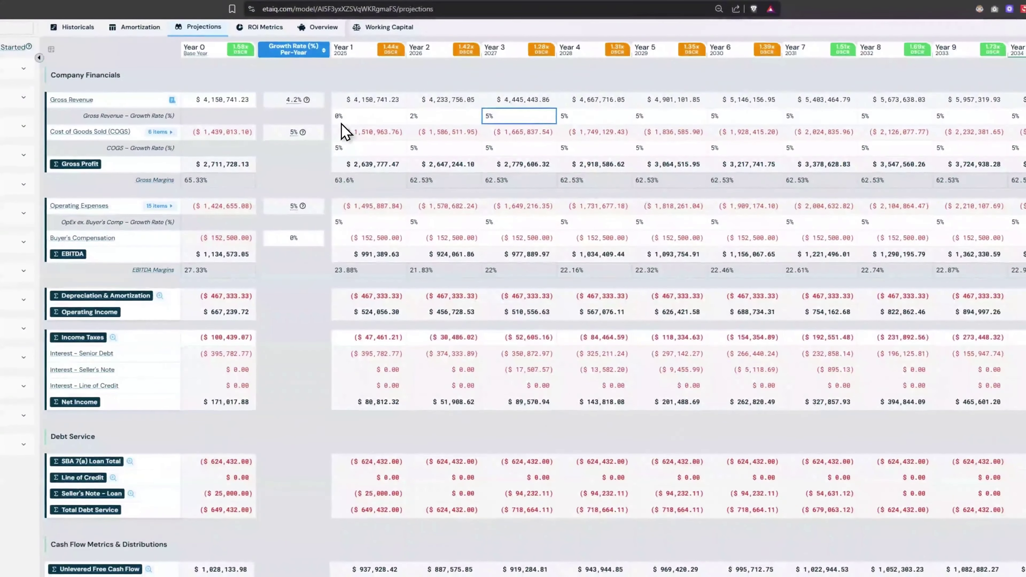
type("3")
key("Return")
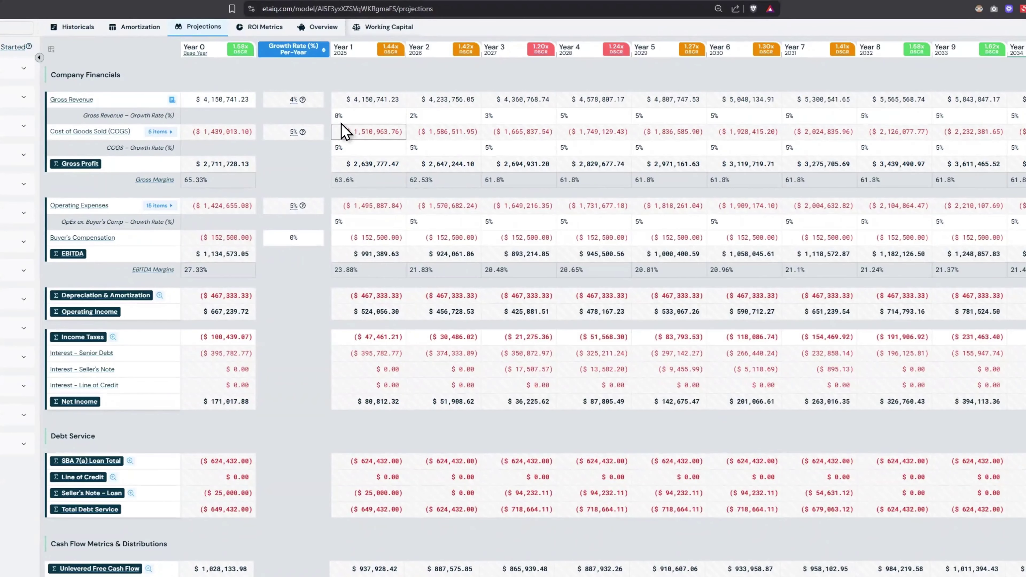
Set the COGS growth rates for Years 1, 2 and 3 to 0%, 2% and 3%.
key("Down")
type("0")
key("Tab")
type("2")
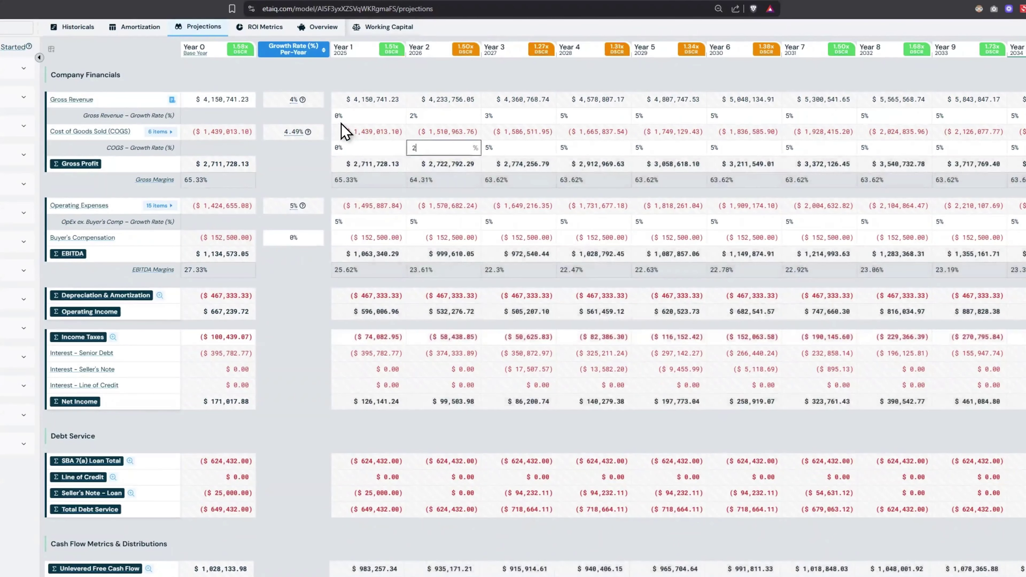
key("Tab")
type("3")
key("Tab")
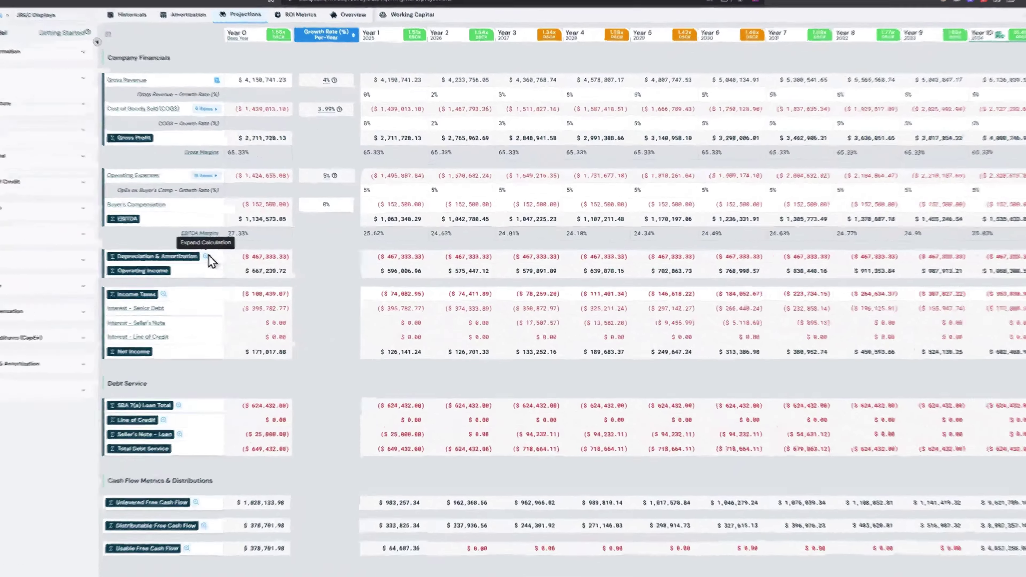
Examine the expanded calculations of Depreciation & Amortization and Income Taxes, collapsing the Income Taxes breakdown when done.
left_click(206, 257)
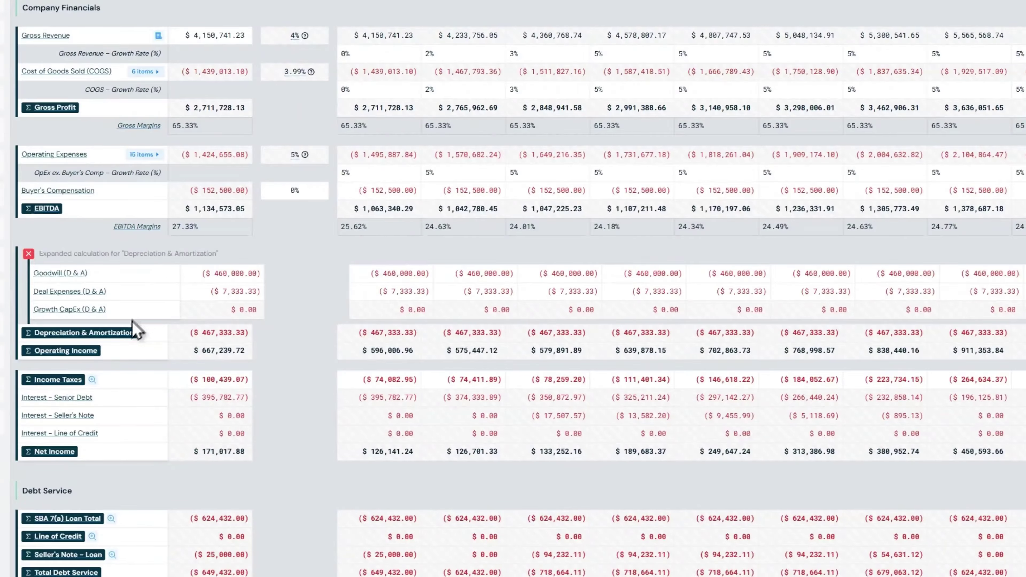
left_click(93, 380)
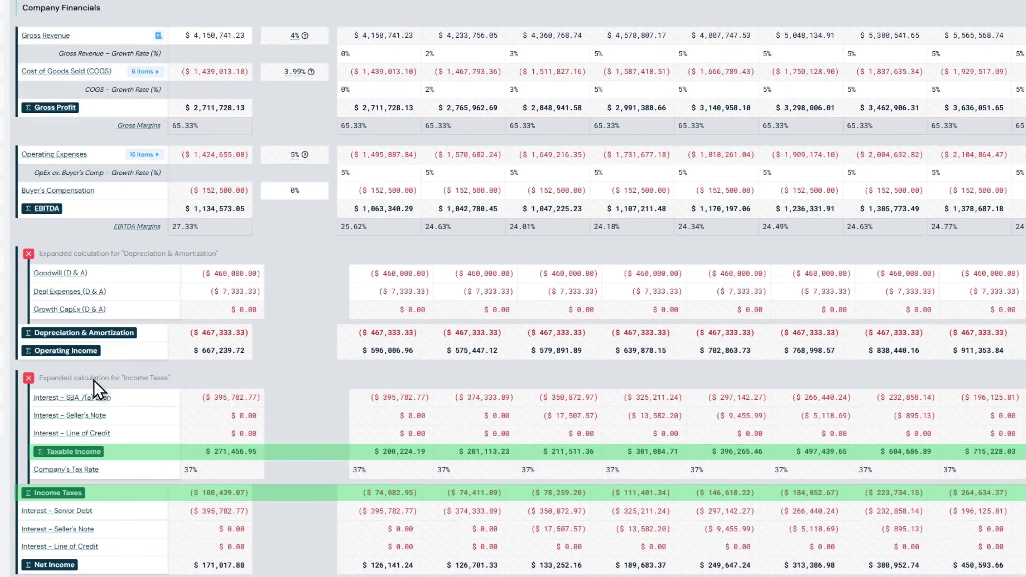
left_click(29, 379)
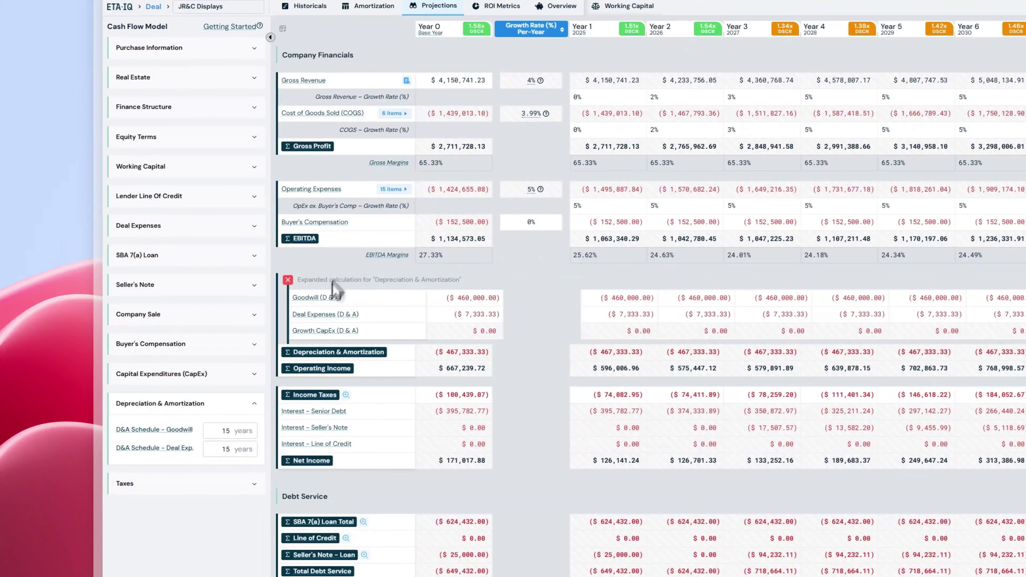
left_click(264, 56)
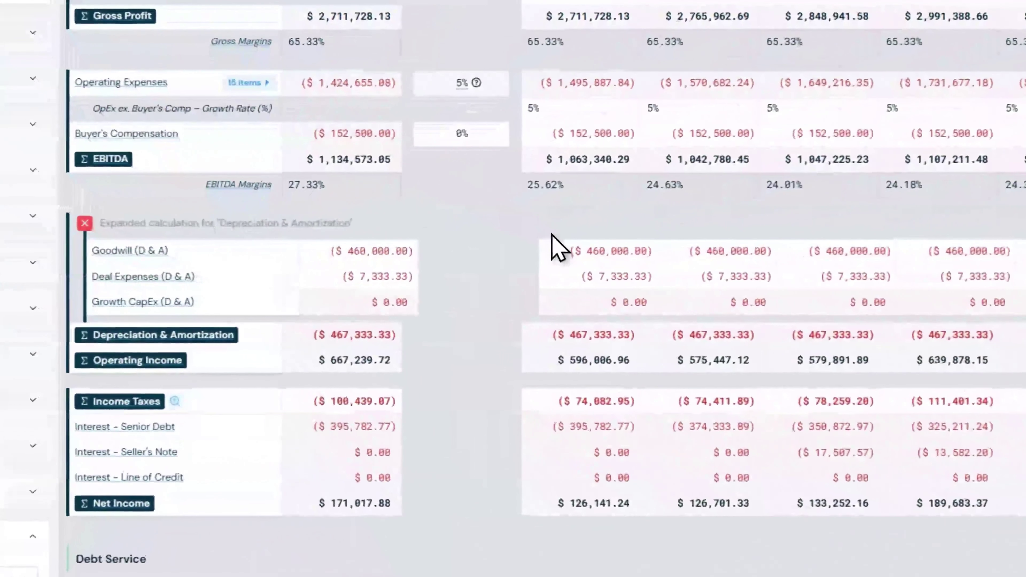
Try overriding Goodwill (D & A) with $0 for Years 1 and 2, and restore both auto-calculated values.
left_click(555, 243)
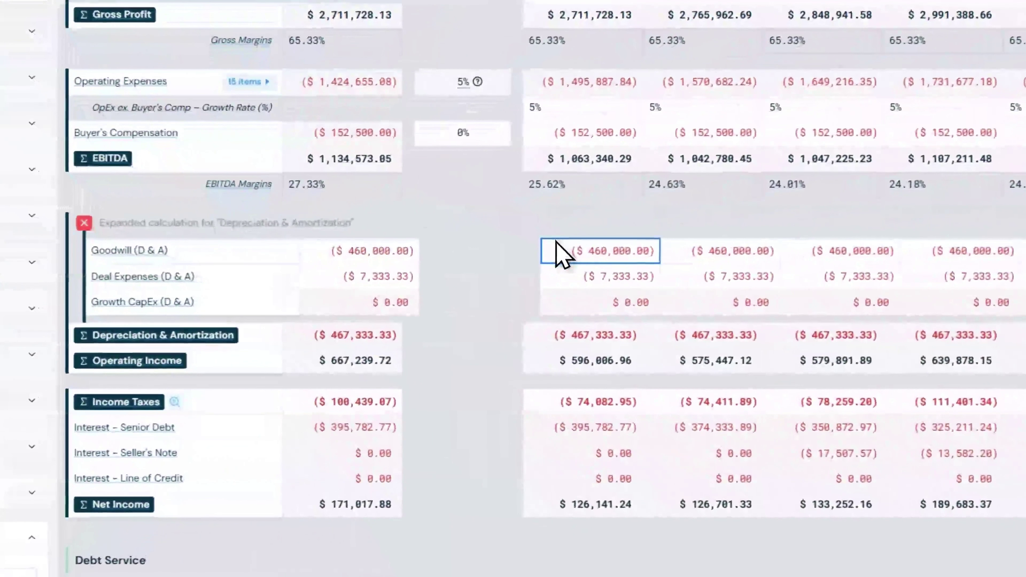
type("0")
key("Tab")
type("0")
key("Tab")
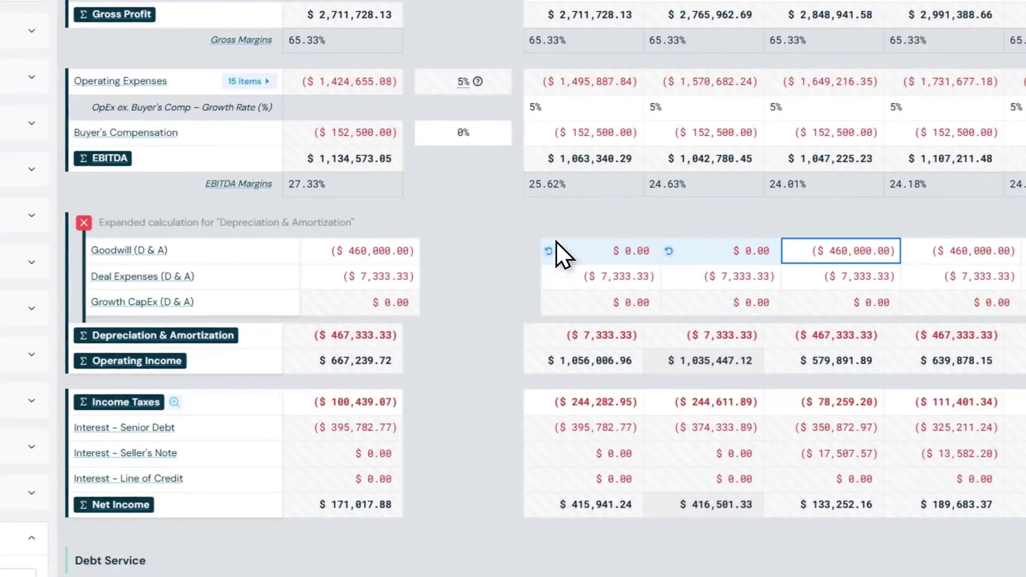
left_click(669, 251)
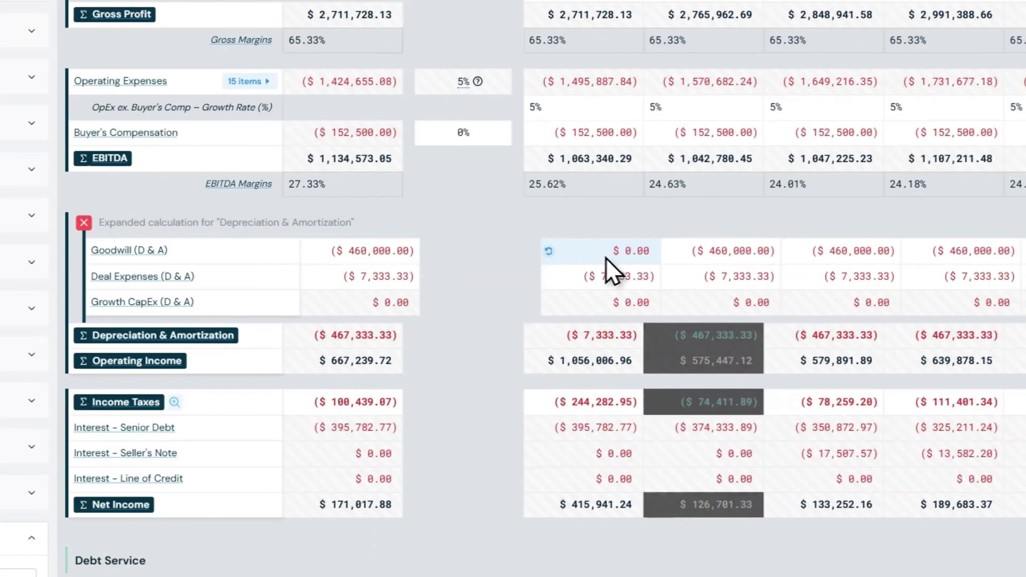
left_click(548, 251)
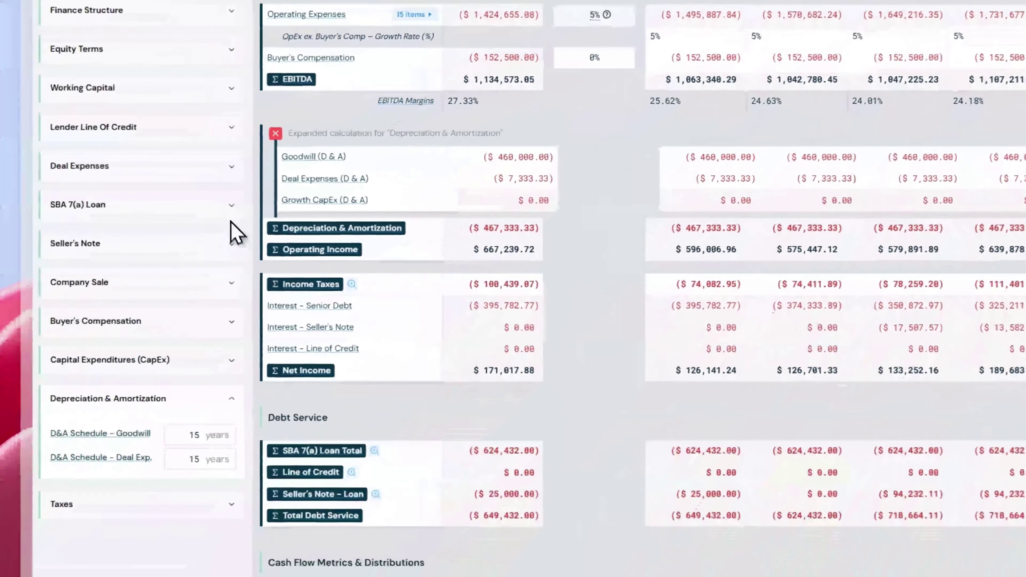
Open the Deal Expenses assumptions and override Deal Expenses (D & A) with $110,000 in Year 1 and $0 in Years 2 to 4.
left_click(29, 267)
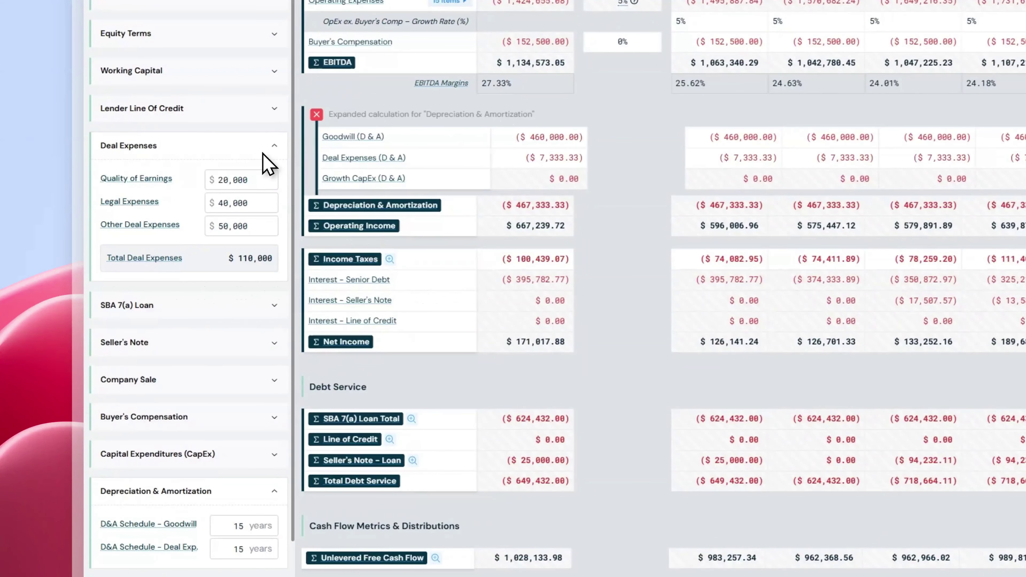
left_click(704, 161)
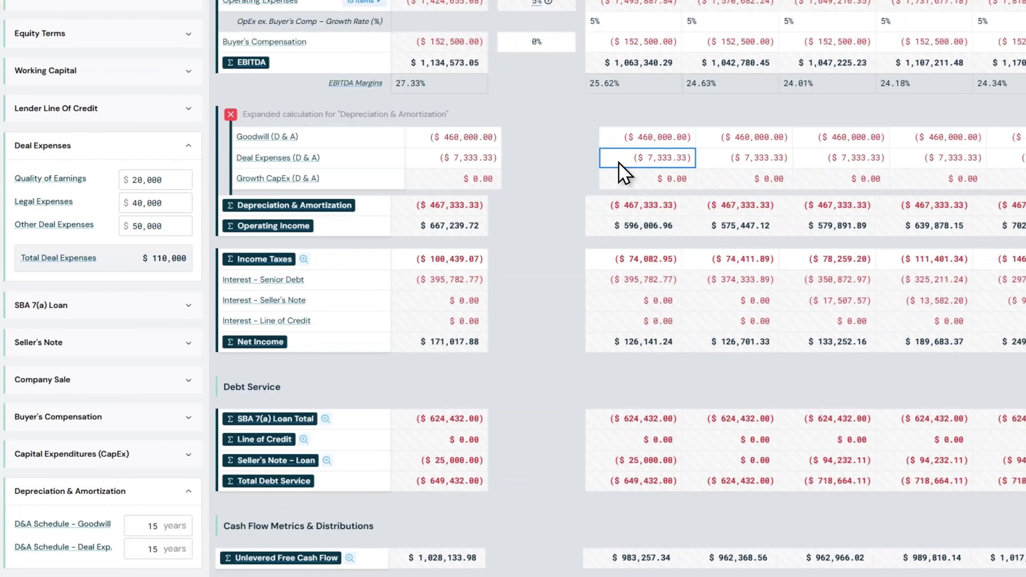
type("1100000")
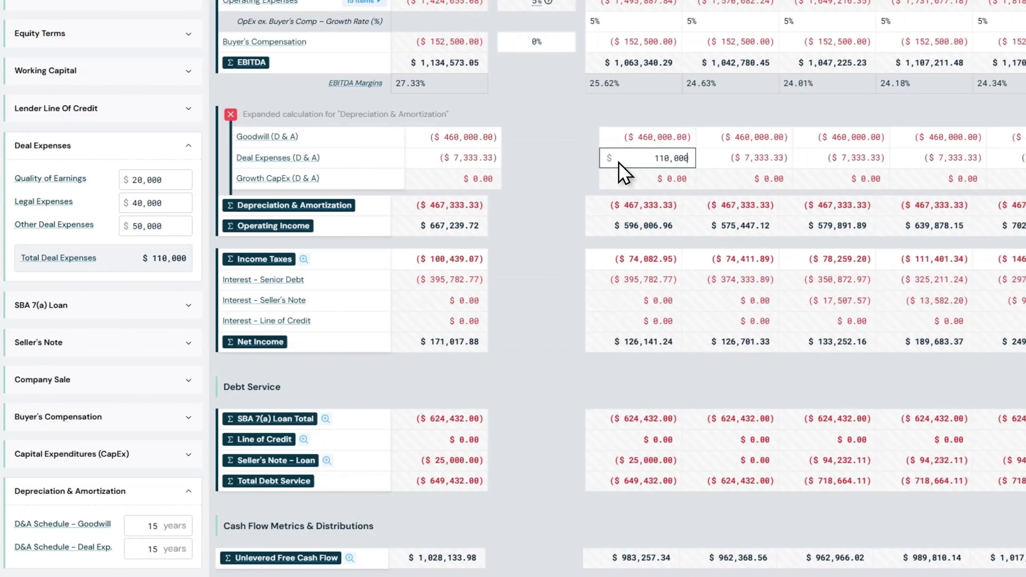
key("Tab")
type("0")
key("Tab")
type("0")
key("Tab")
type("0")
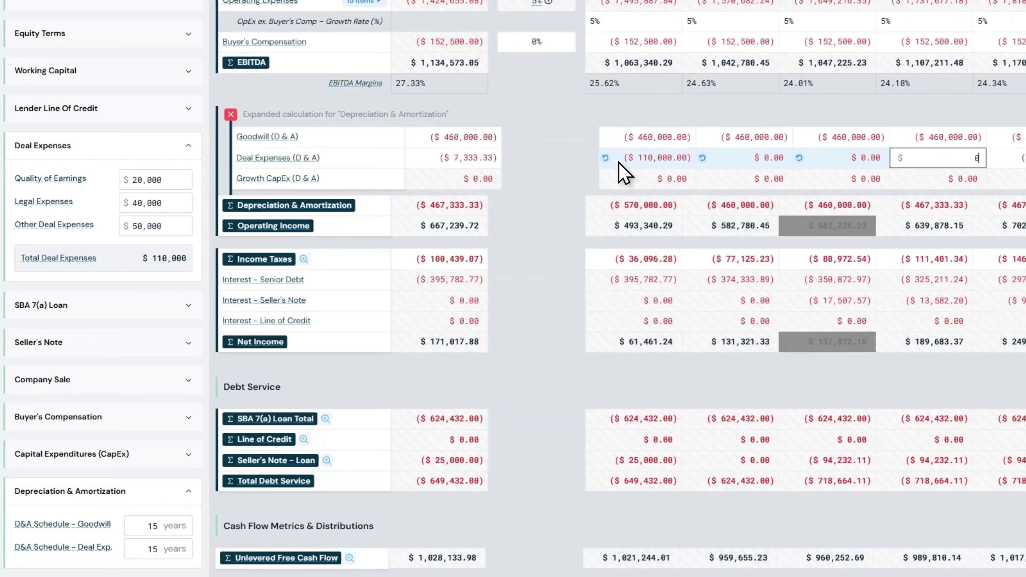
key("Tab")
Restore the auto-calculated Deal Expenses (D & A) values for Years 1 to 4 and collapse the Deal Expenses assumptions.
left_click(606, 157)
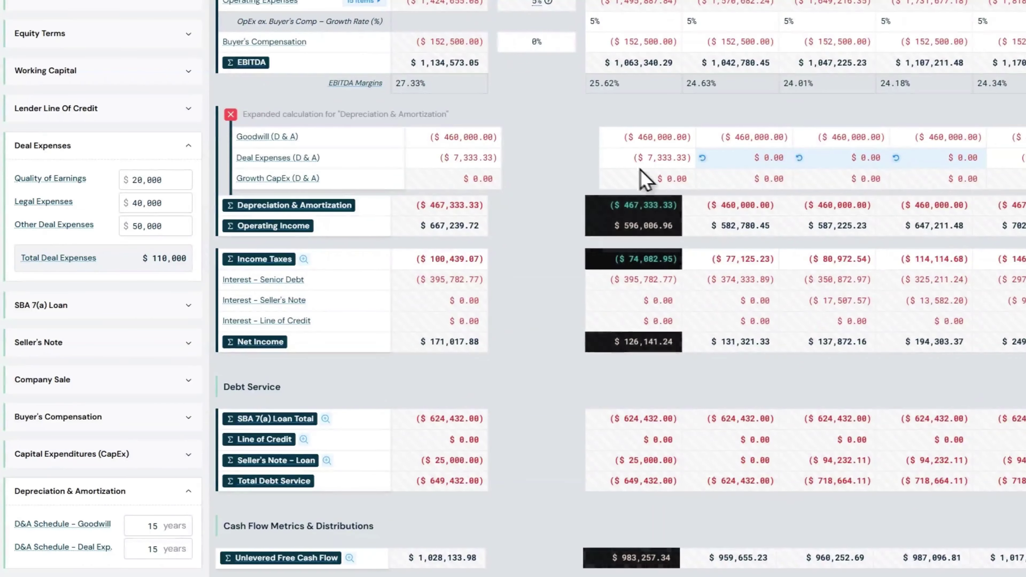
left_click(702, 158)
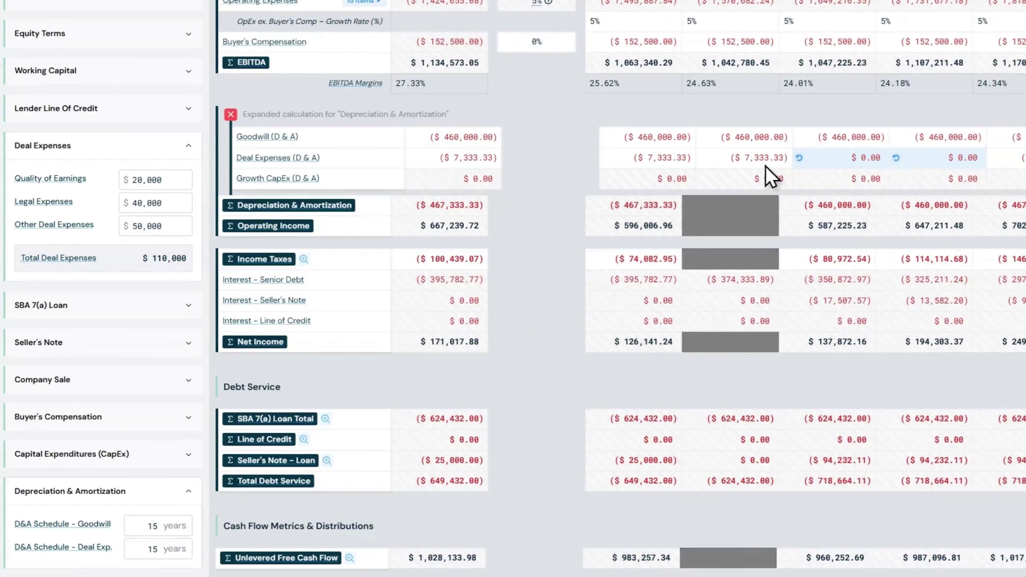
left_click(797, 158)
left_click(896, 157)
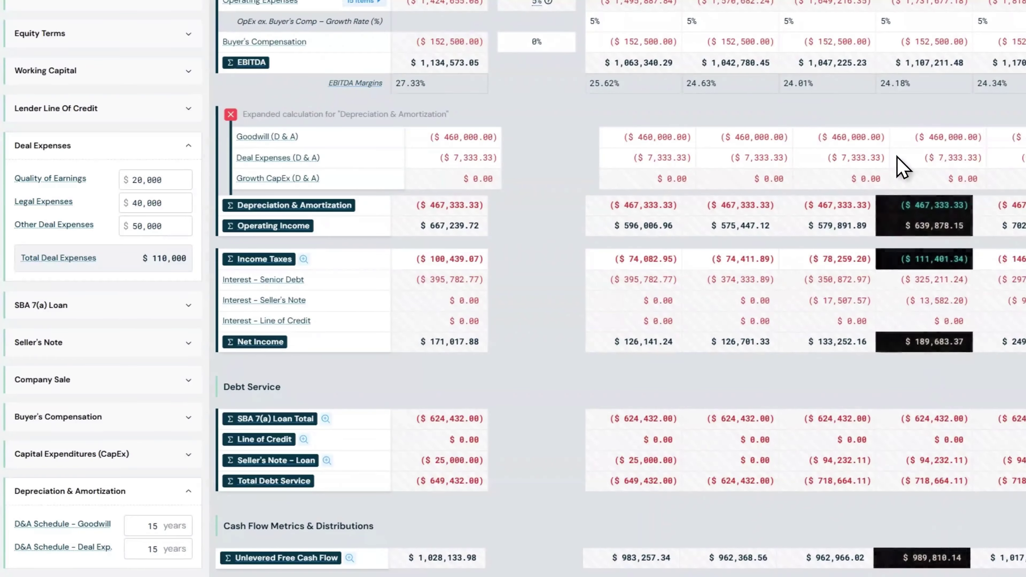
left_click(195, 147)
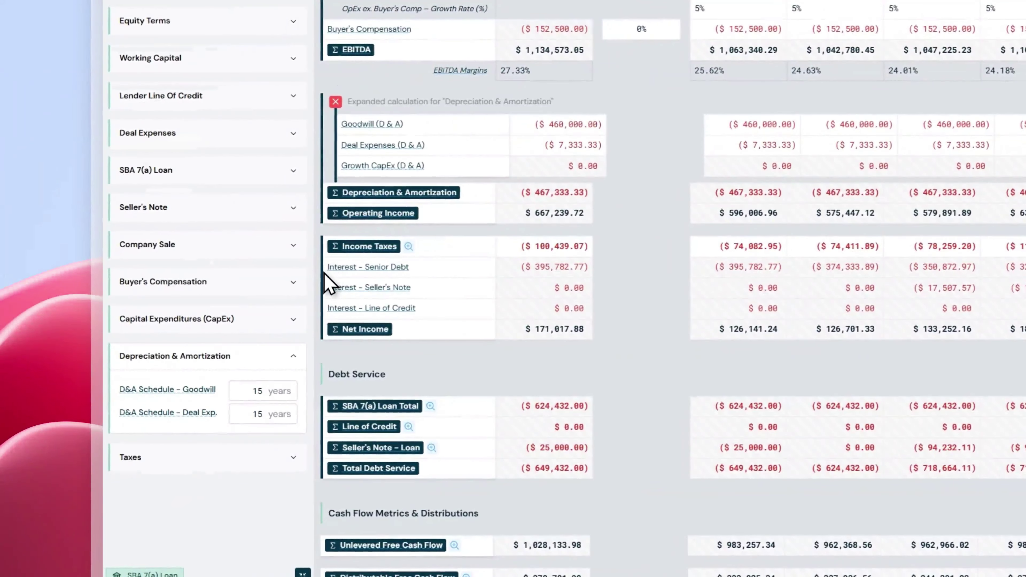
Open the Capital Expenditures (CapEx) assumptions and switch Growth CapEx off and back on.
left_click(293, 319)
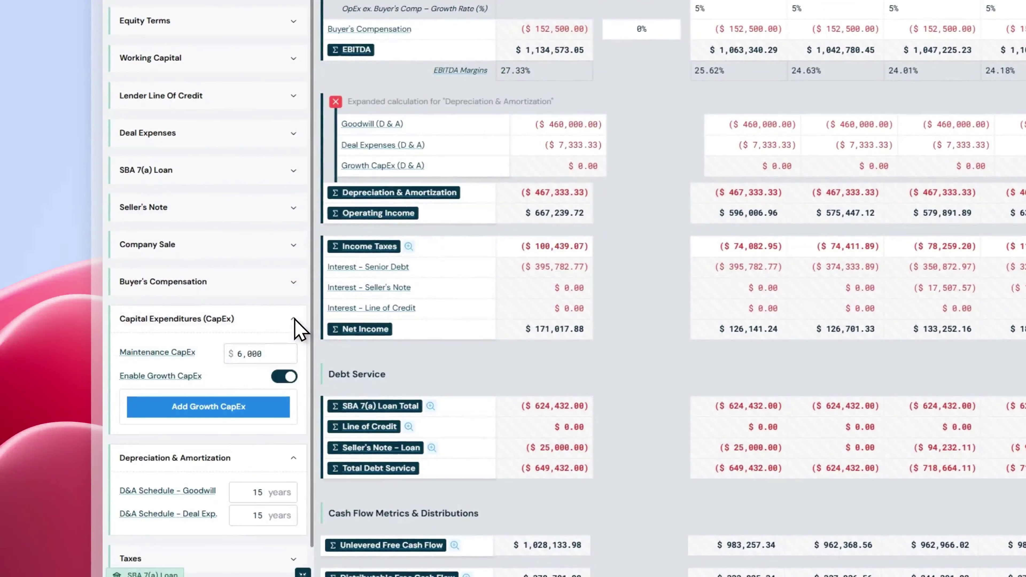
left_click(287, 377)
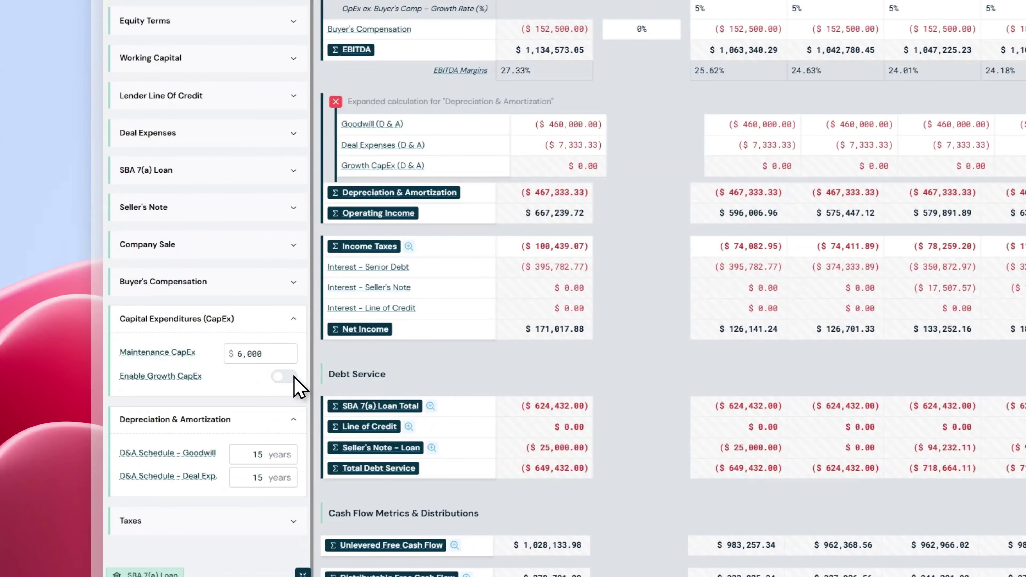
left_click(300, 387)
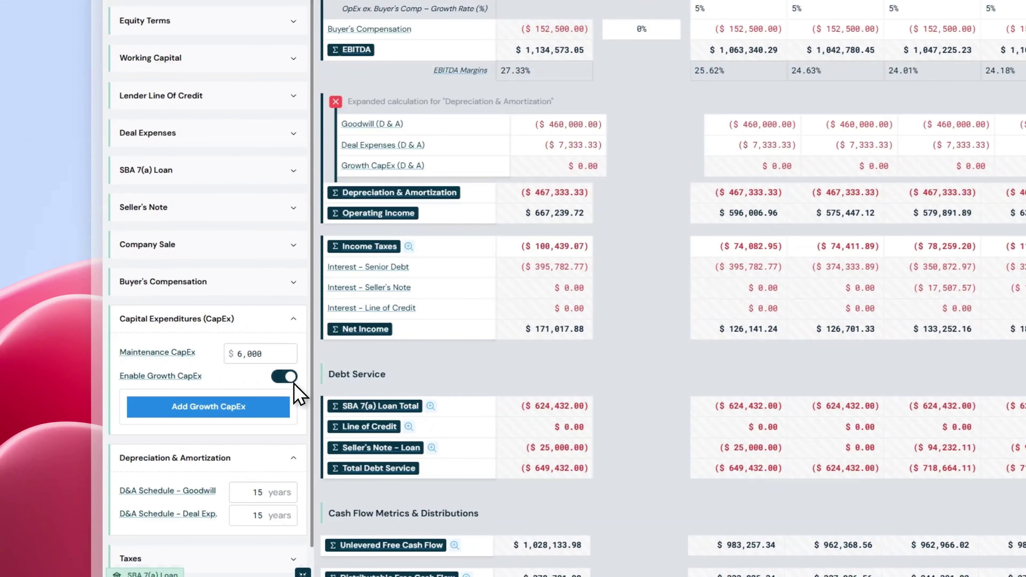
Add a growth capital expenditure named Truck with an amount of $50,000, starting in Year 3 with a duration of 7 years.
left_click(285, 409)
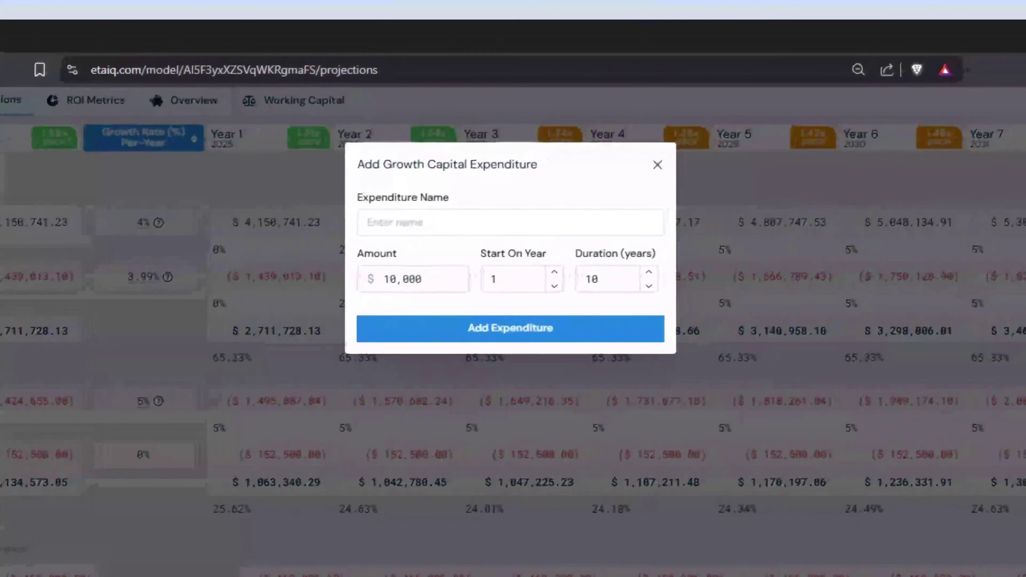
left_click(398, 222)
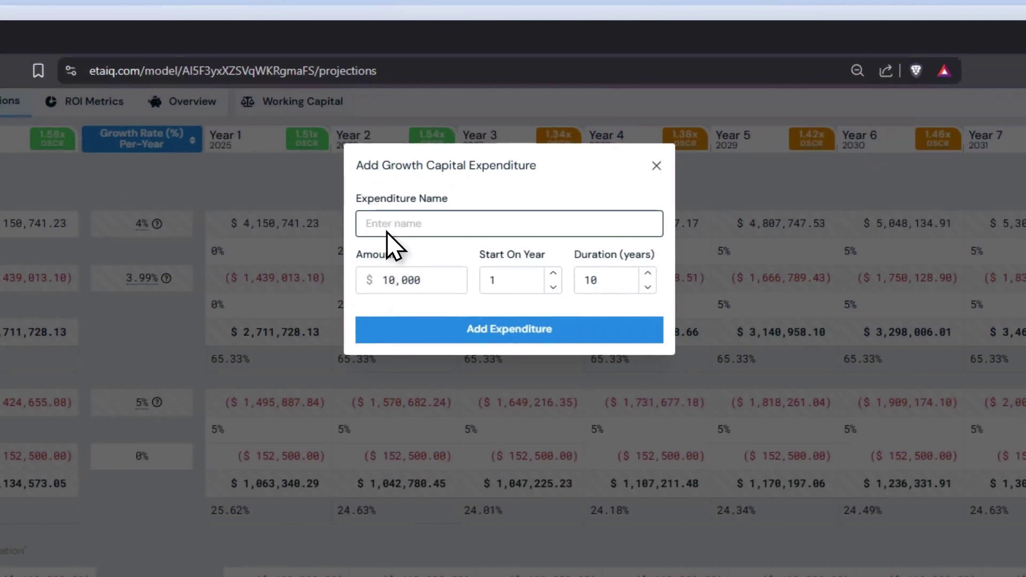
type("Truck")
key("Tab")
type("50000")
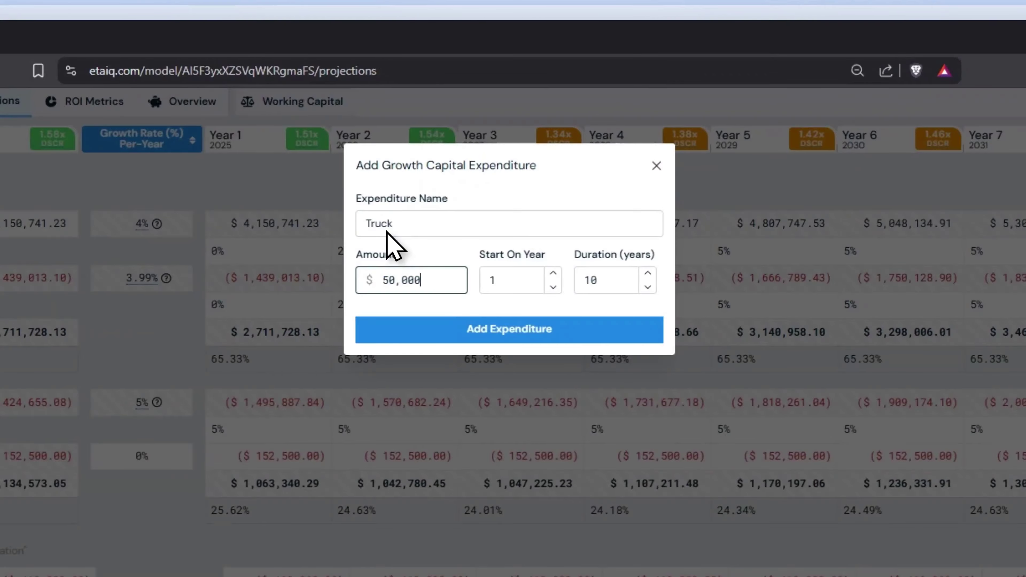
key("Tab")
type("3")
key("Tab")
type("7")
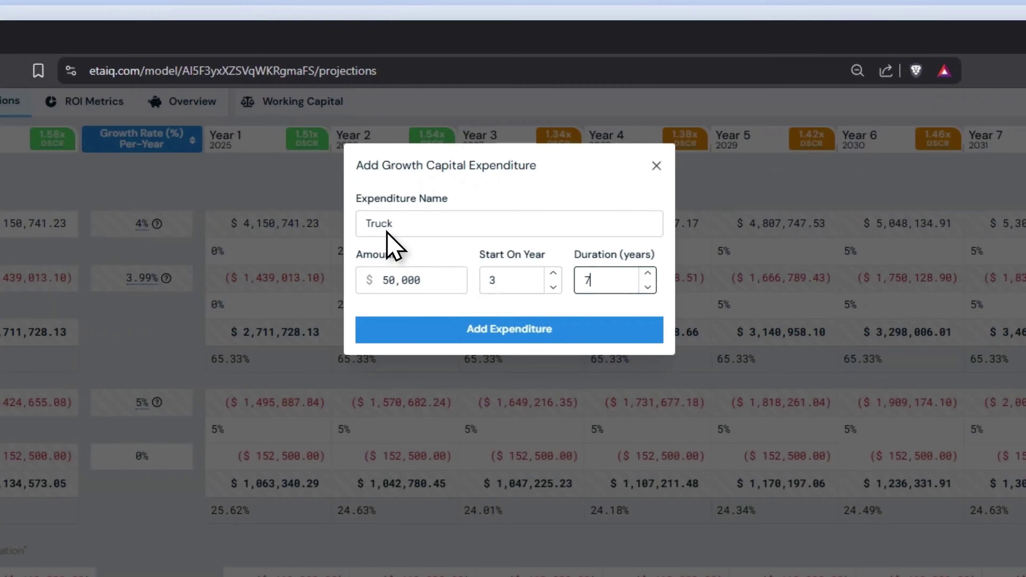
left_click(442, 335)
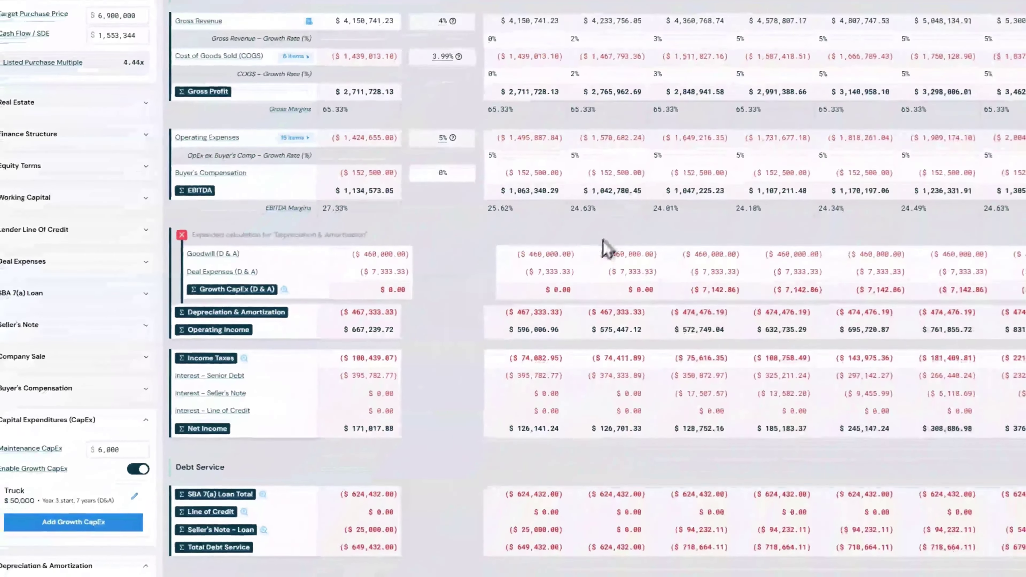
Examine the expanded Unlevered Free Cash Flow calculation, collapsing all assumption sections and expanded calculations when done.
scroll(602, 248, "down", 5)
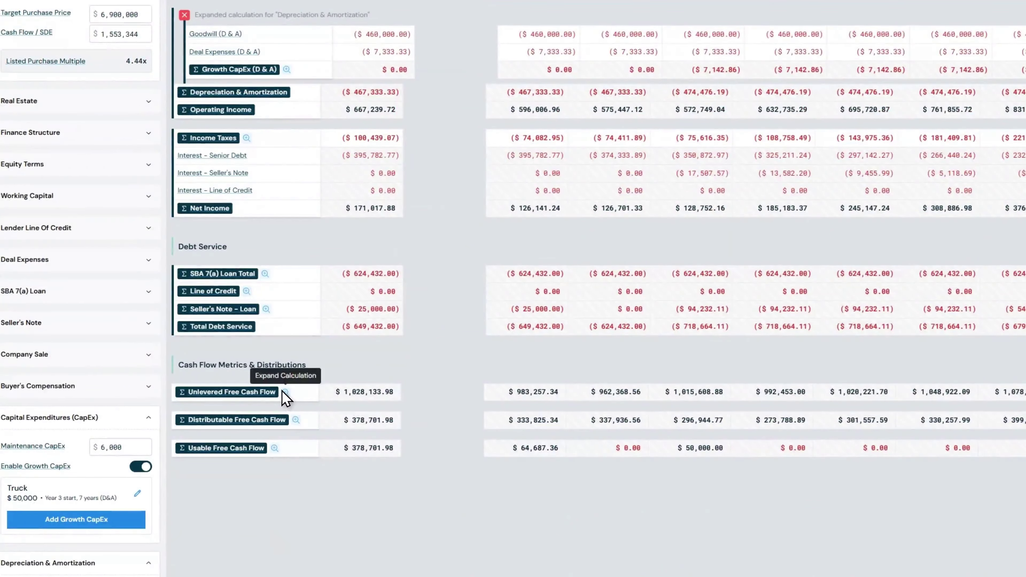
left_click(285, 392)
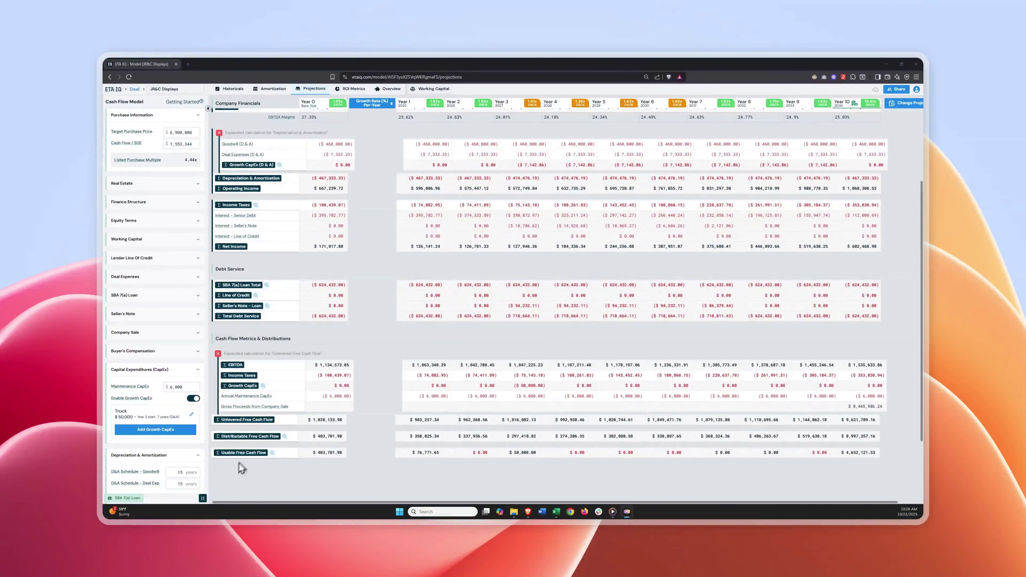
left_click(202, 498)
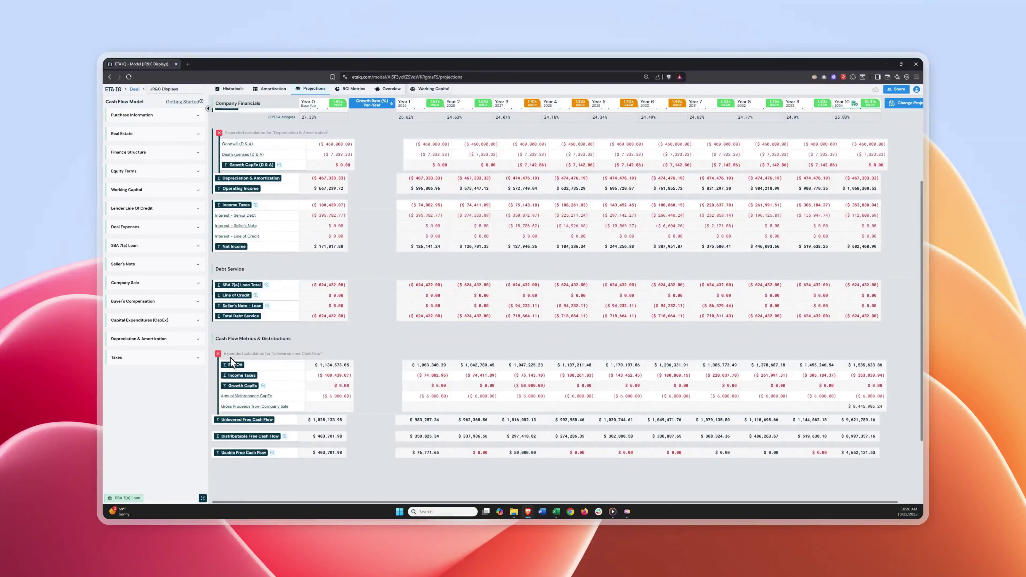
left_click(218, 353)
left_click(219, 133)
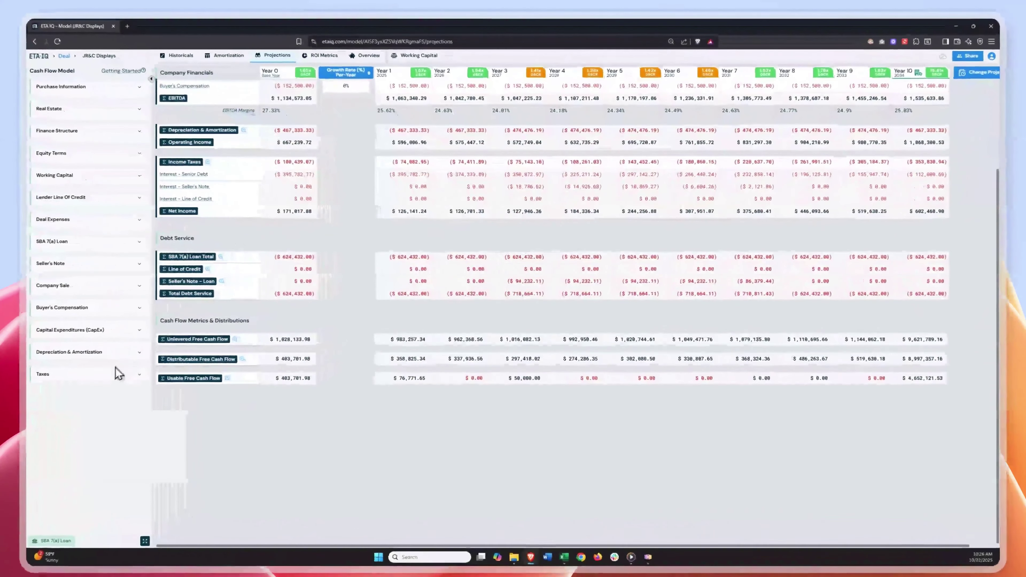
Examine the Taxes assumptions and Business Entity Type options alongside the Income Taxes breakdown and the Equity Terms.
left_click(115, 372)
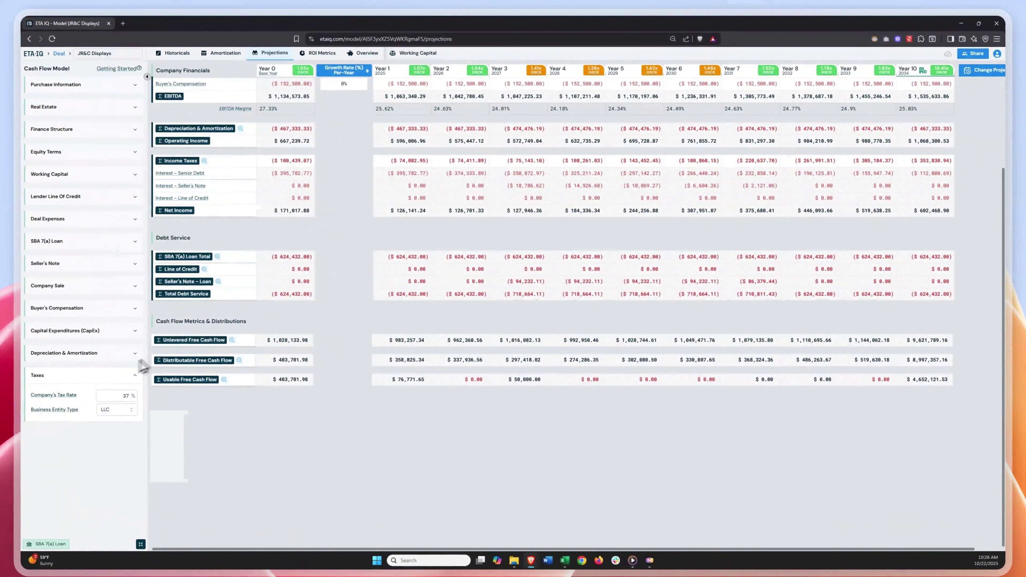
left_click(205, 161)
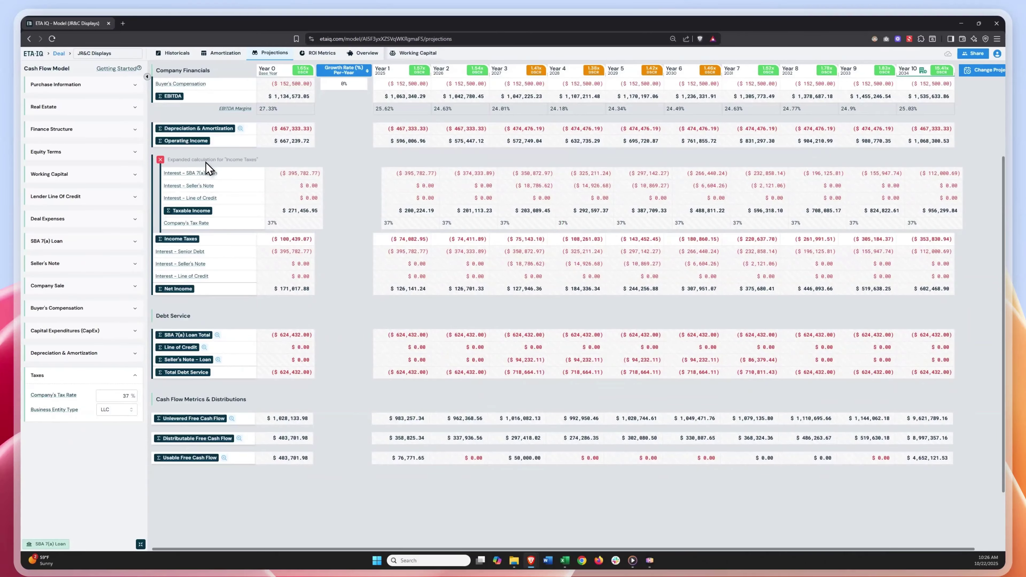
left_click(126, 153)
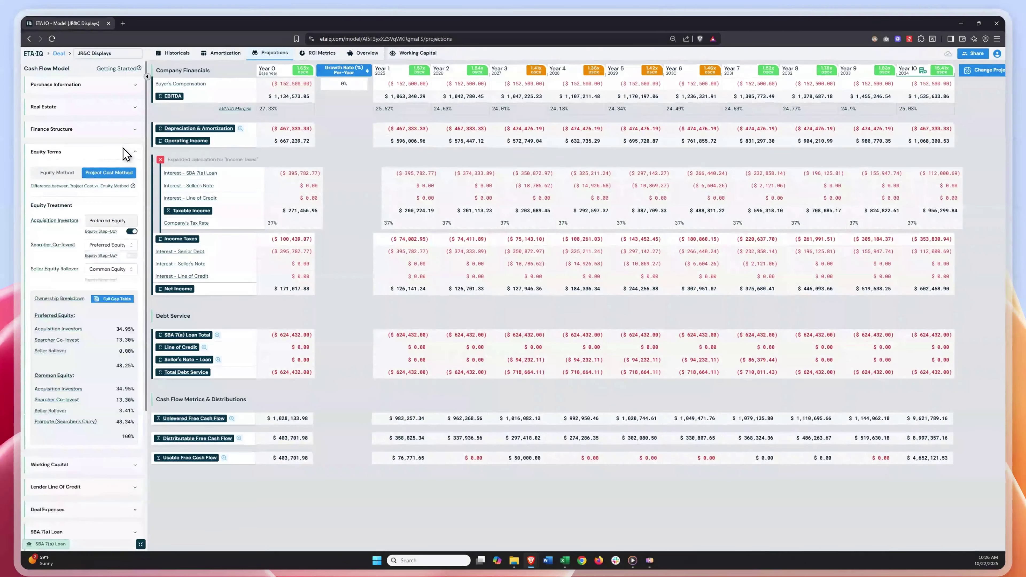
scroll(126, 152, "down", 5)
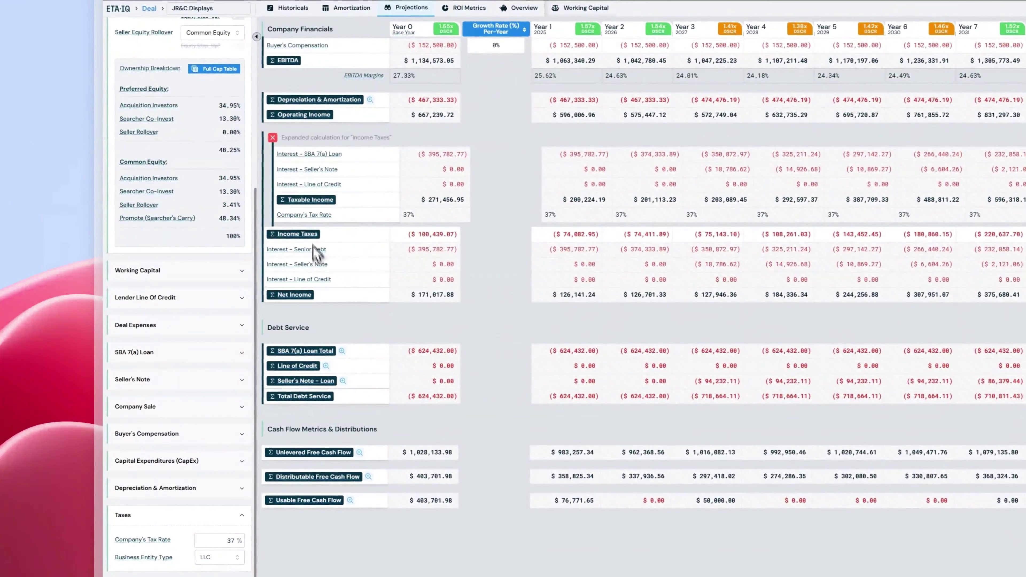
left_click(238, 559)
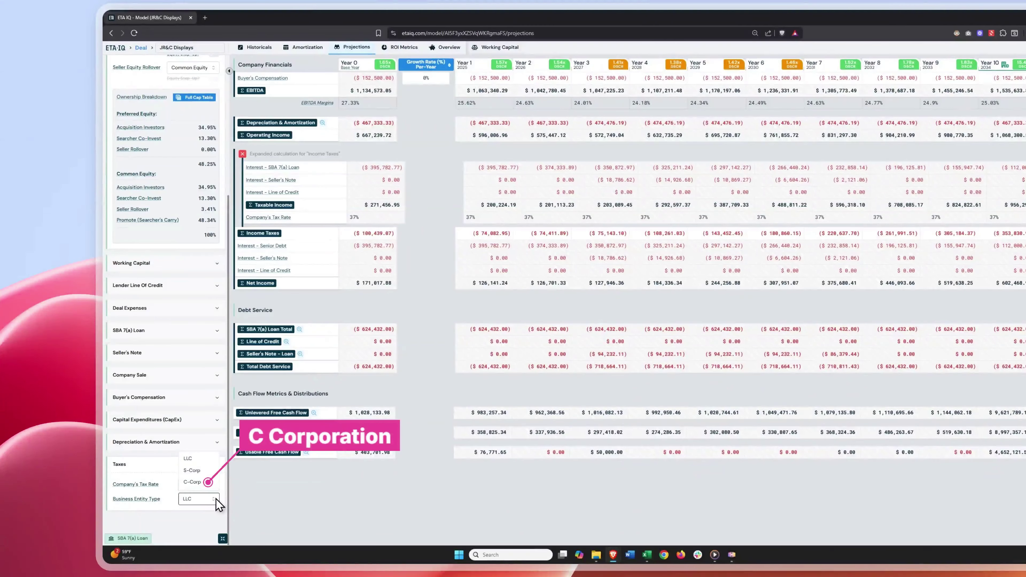
left_click(217, 500)
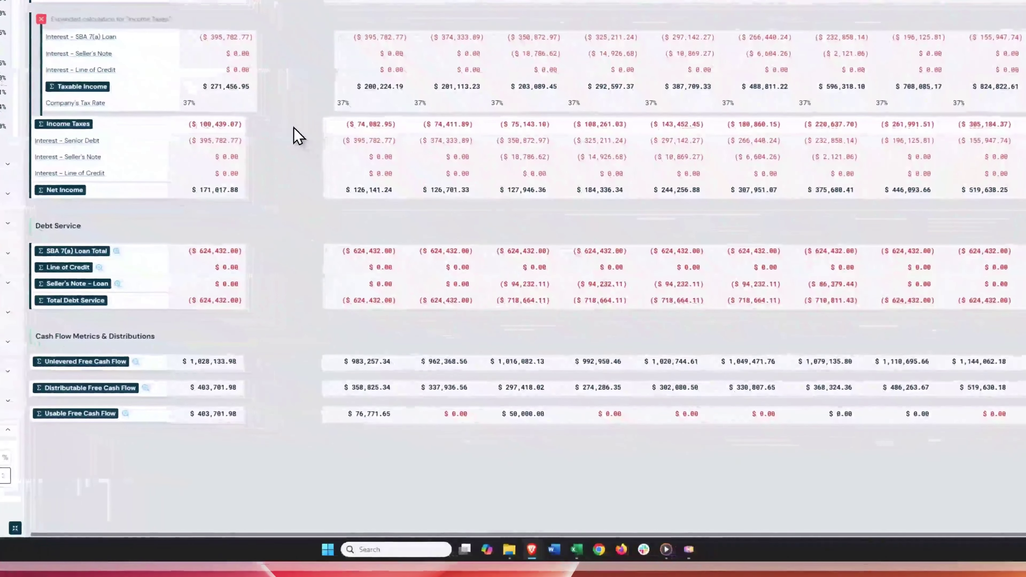
Try overriding Income Taxes with $0 for Years 1 to 3 and expand the Unlevered Free Cash Flow calculation.
left_click(343, 129)
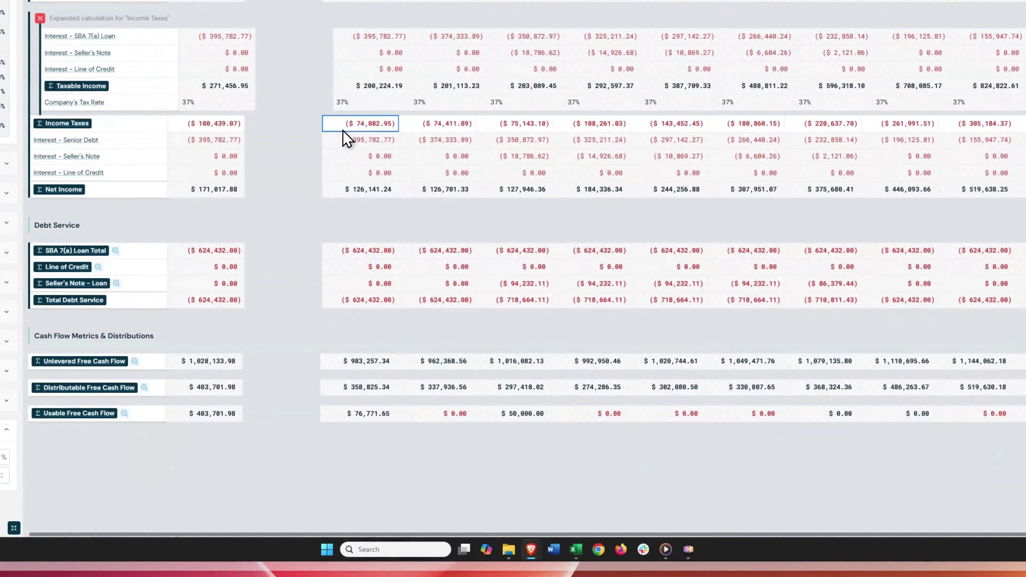
type("0")
key("Tab")
type("0")
key("Tab")
type("0")
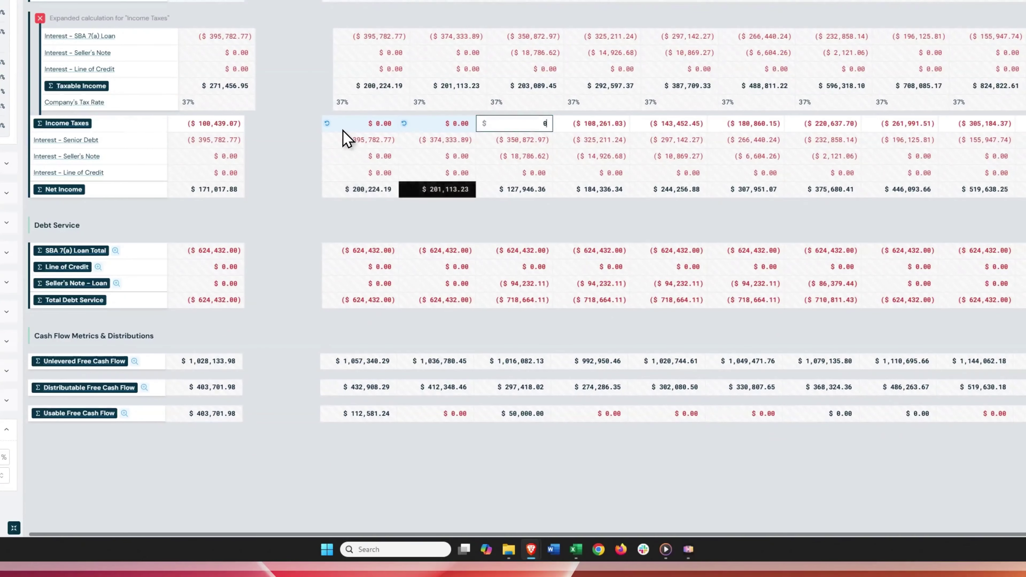
key("Tab")
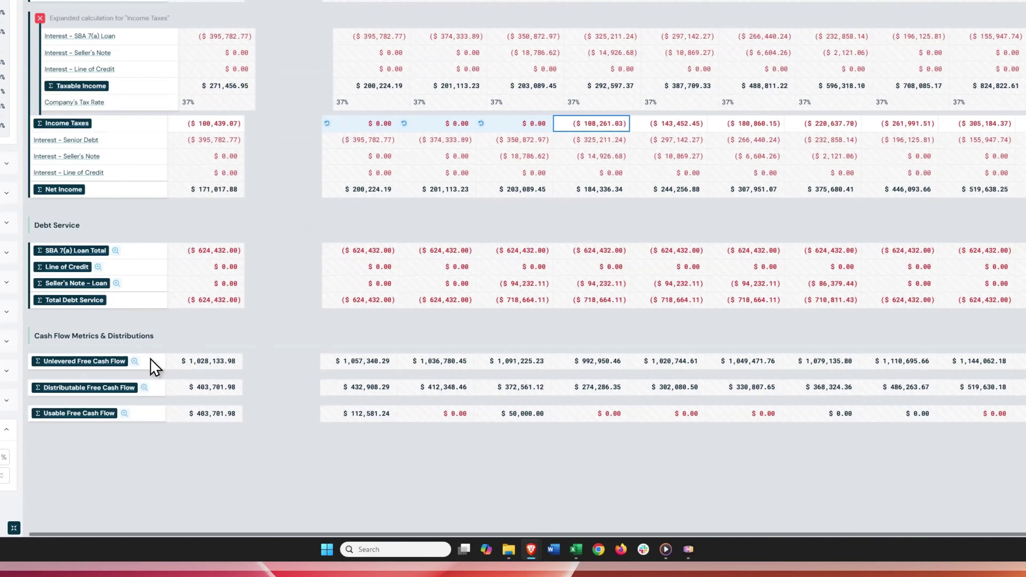
left_click(134, 361)
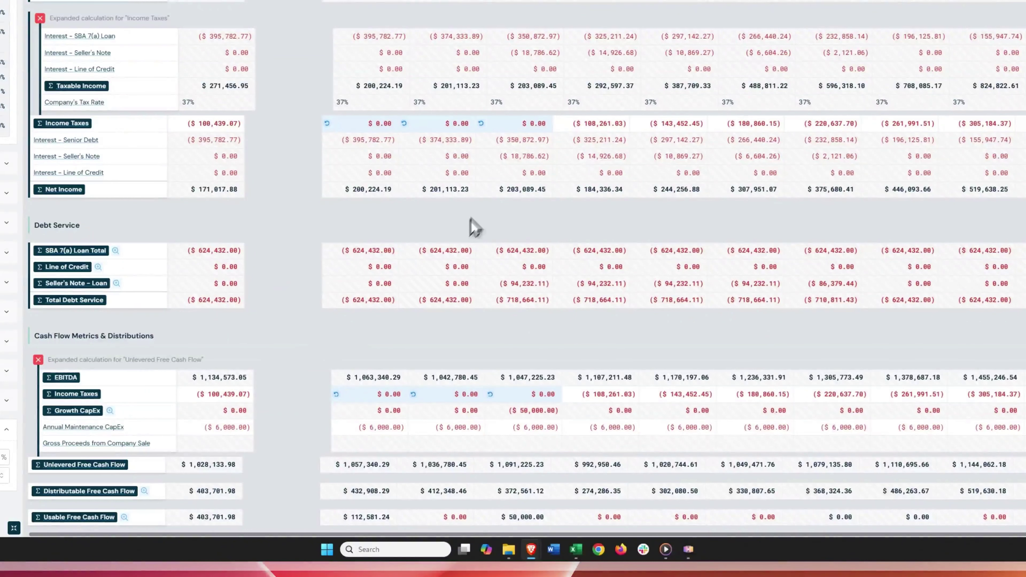
Restore the auto-calculated Income Taxes for Years 1 to 3 and collapse the Unlevered Free Cash Flow and Income Taxes breakdowns.
left_click(480, 123)
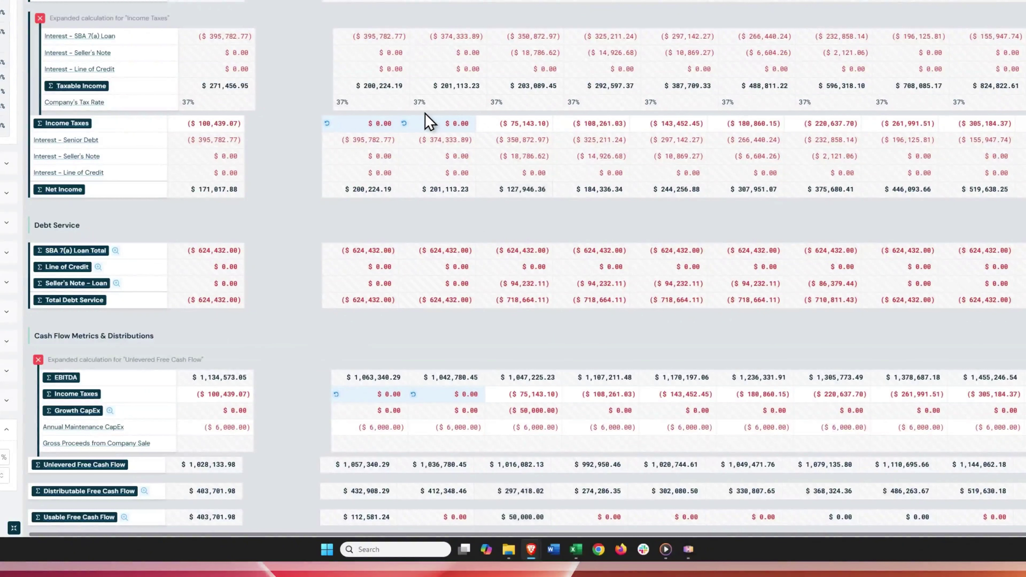
left_click(404, 123)
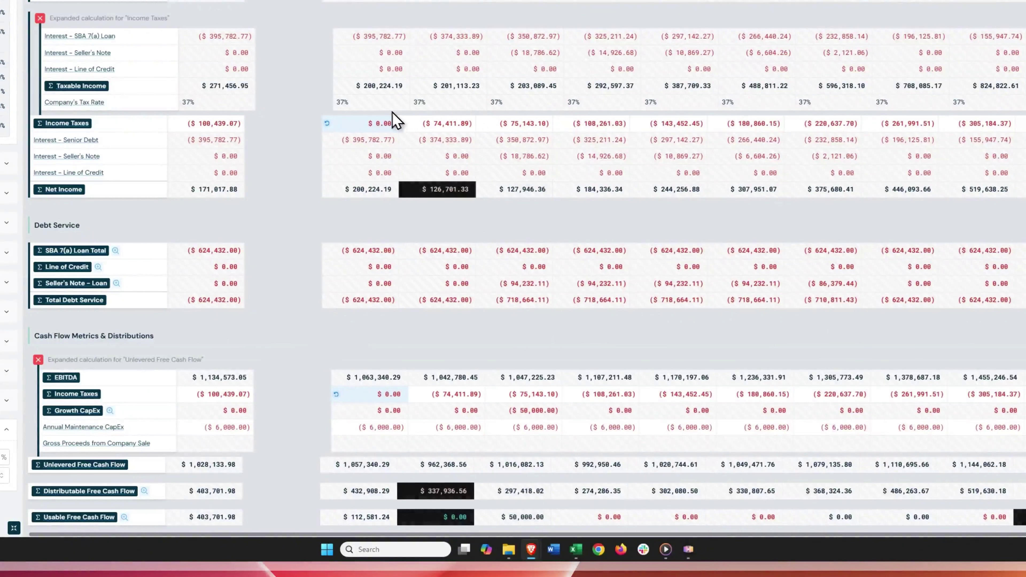
left_click(327, 123)
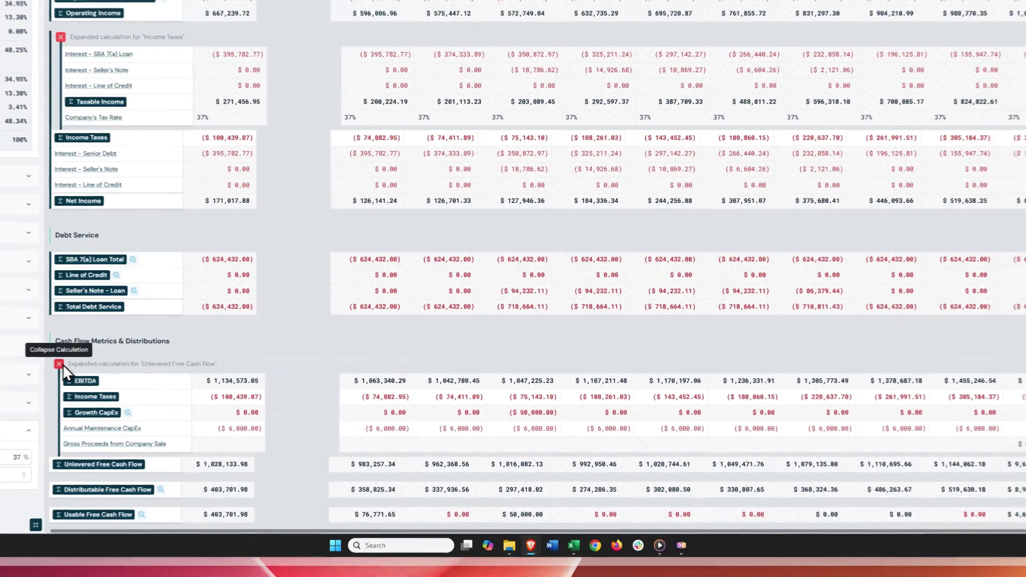
left_click(38, 359)
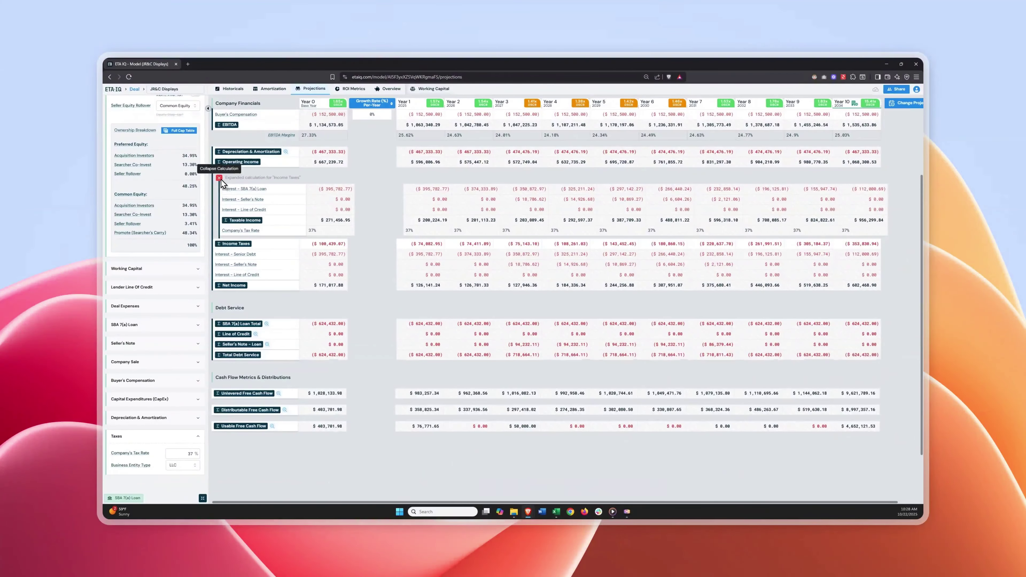
left_click(218, 177)
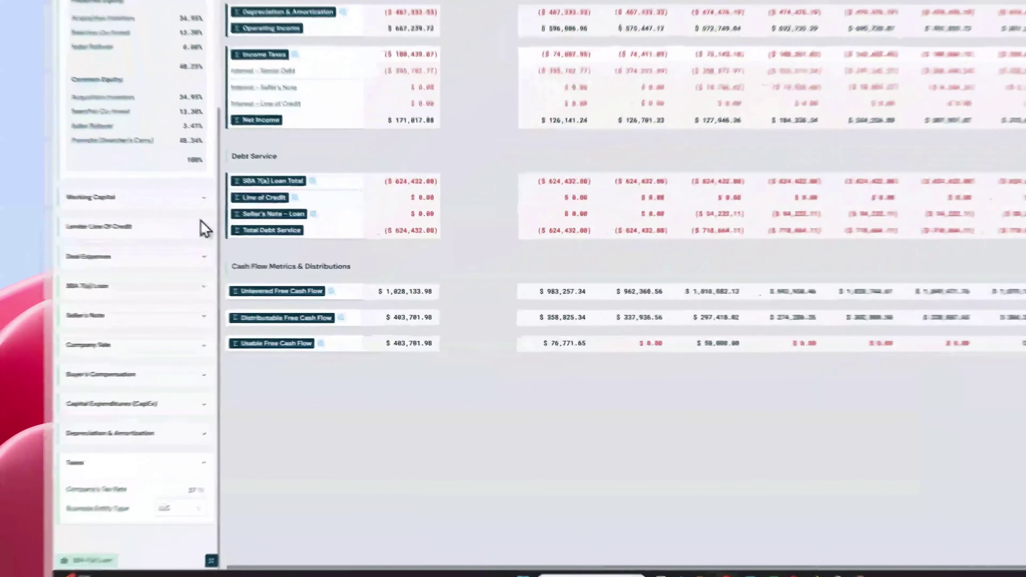
Keep the Lender Line Of Credit included in the model and set its interest rate to 8%.
left_click(198, 288)
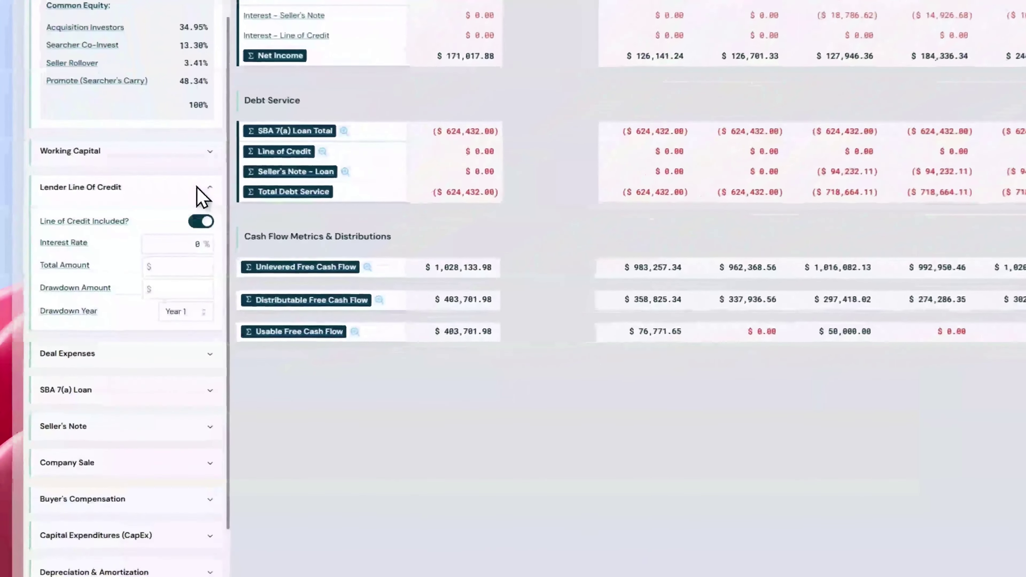
left_click(208, 217)
left_click(208, 218)
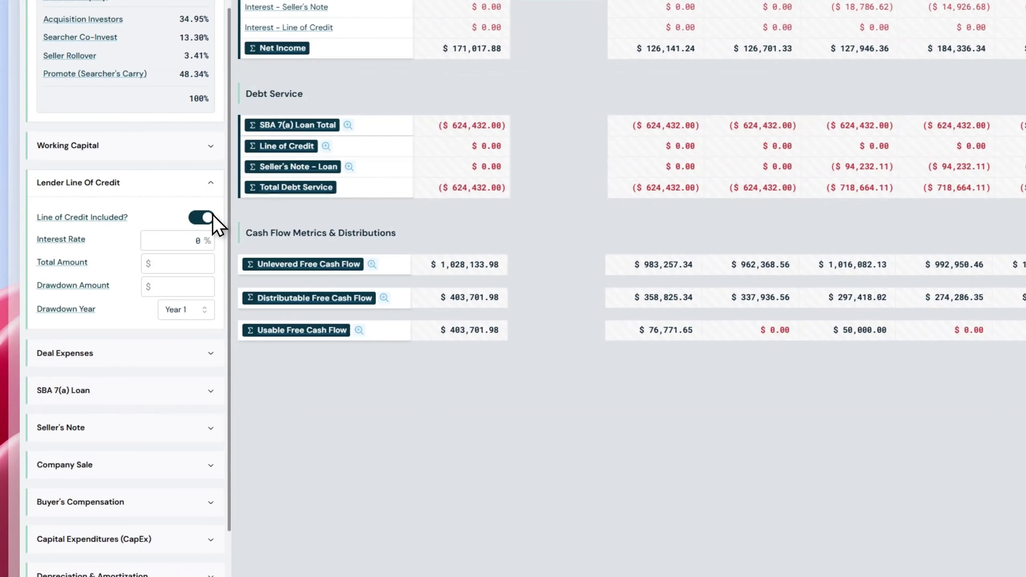
left_click(195, 241)
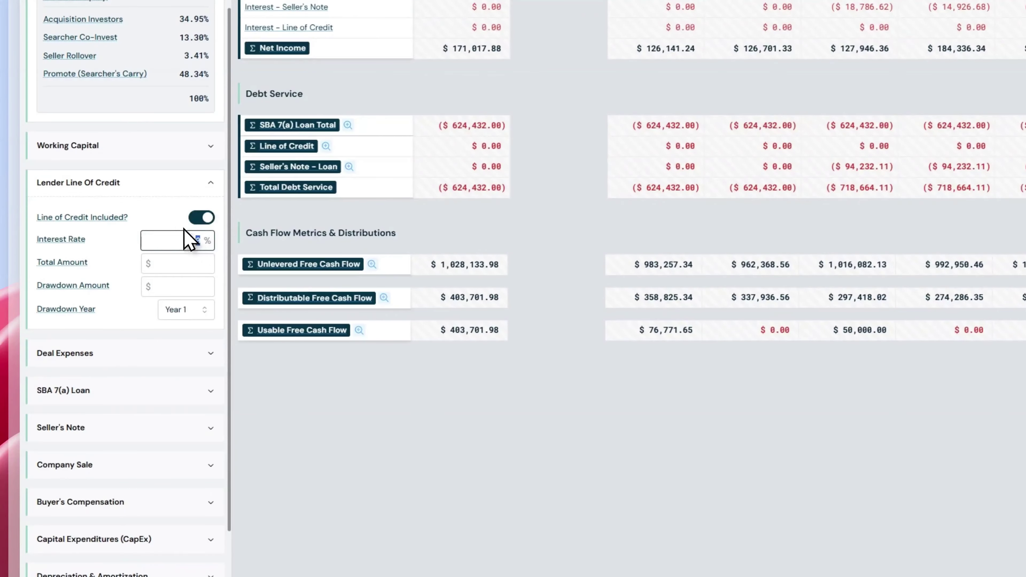
type("8")
key("Tab")
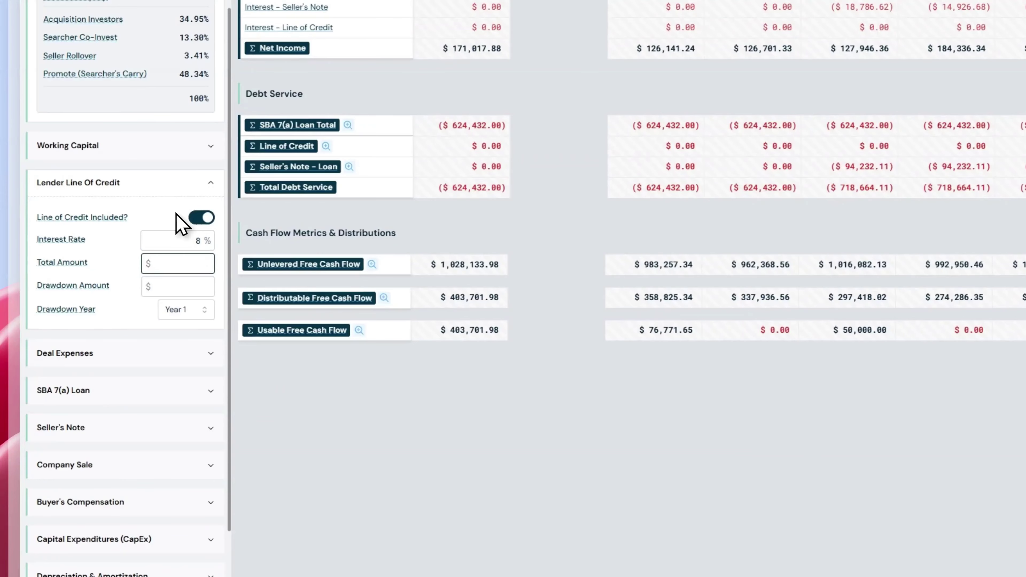
Set the line of credit's total amount to $250,000 with a $25,000 drawdown in Year 3.
type("2500000")
key("Tab")
type("25,0")
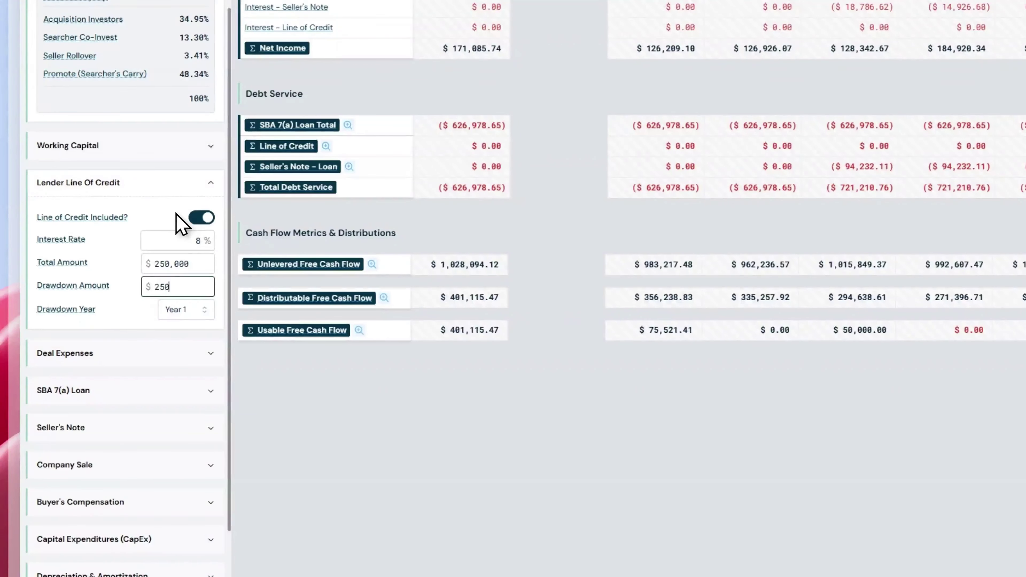
type("00")
key("Tab")
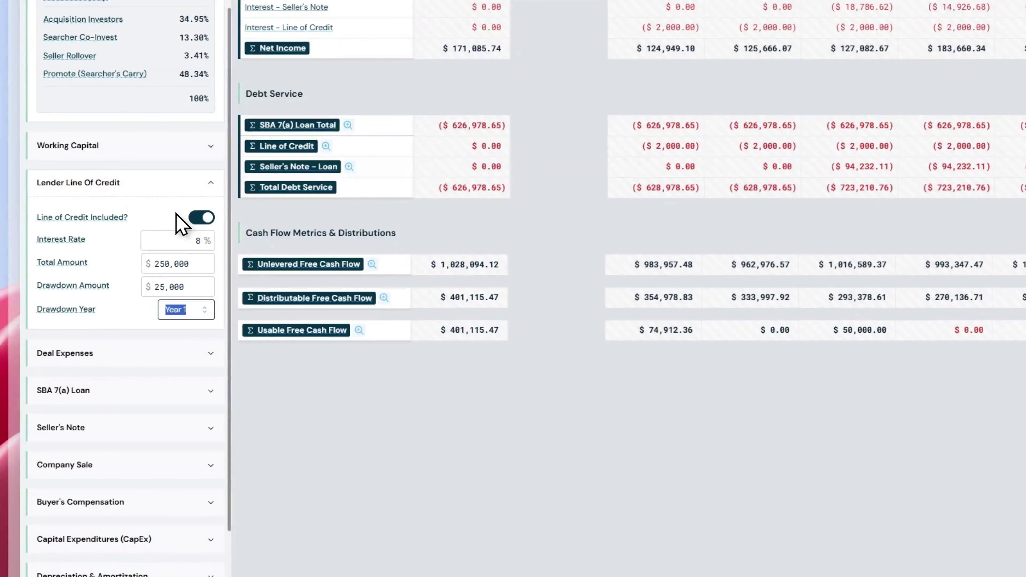
left_click(199, 312)
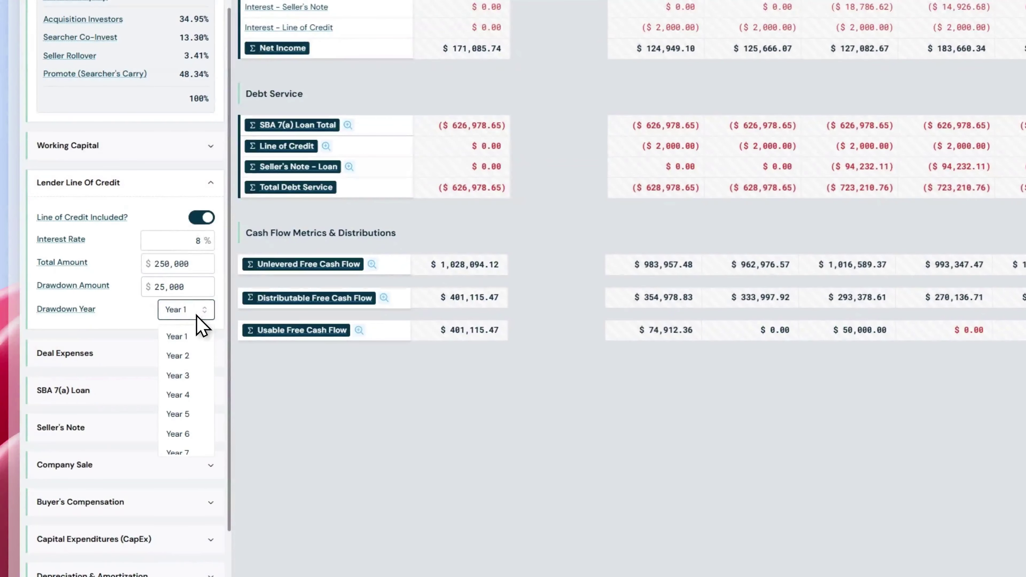
left_click(192, 378)
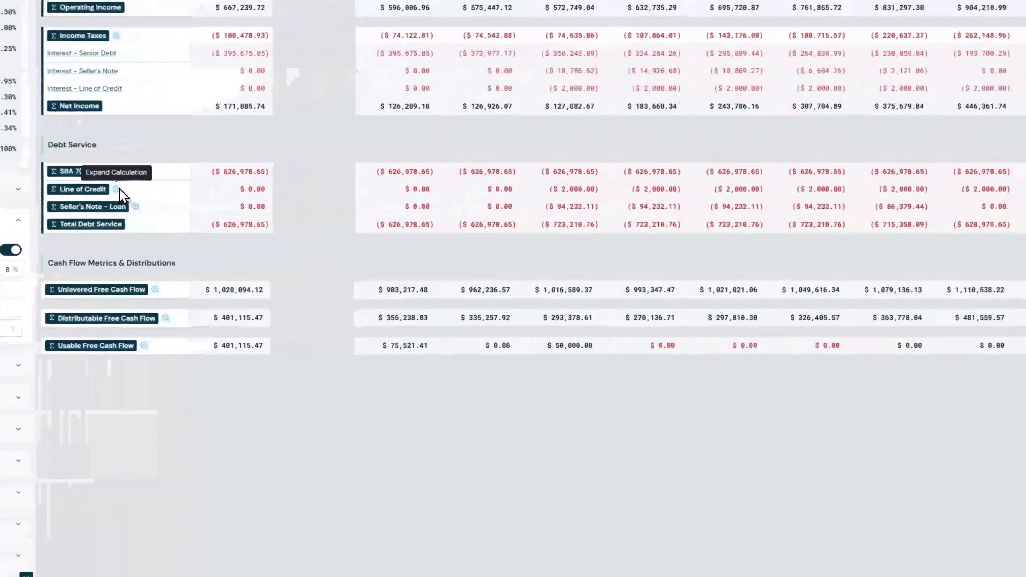
Expand the Line of Credit calculation and check how its interest feeds into the Income Taxes breakdown.
left_click(326, 147)
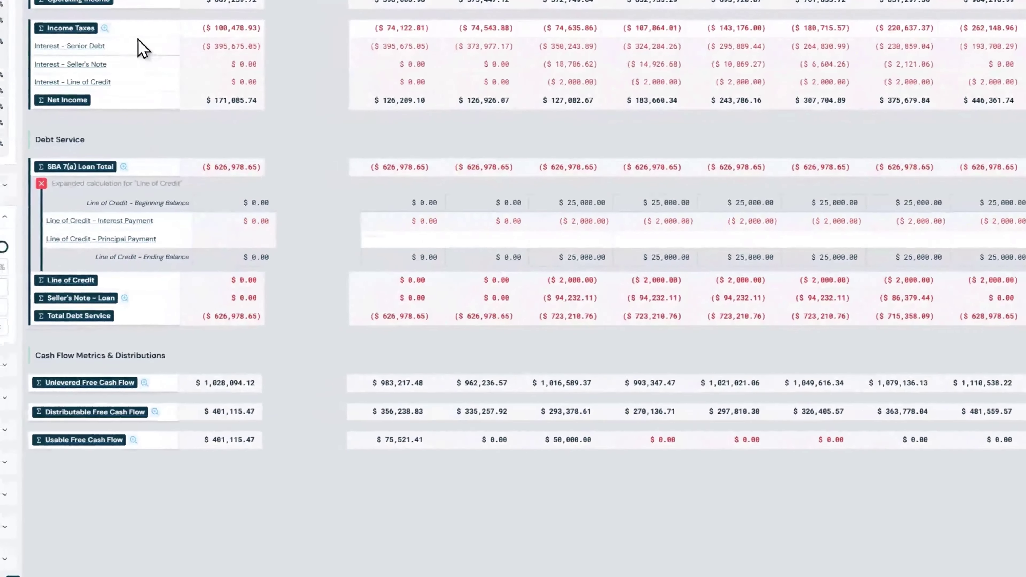
left_click(105, 28)
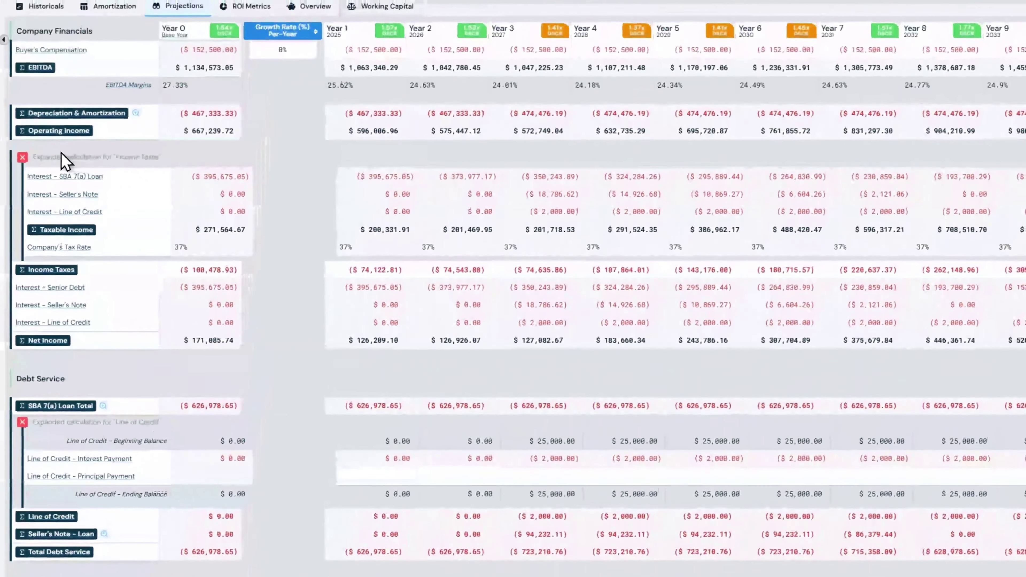
left_click(24, 145)
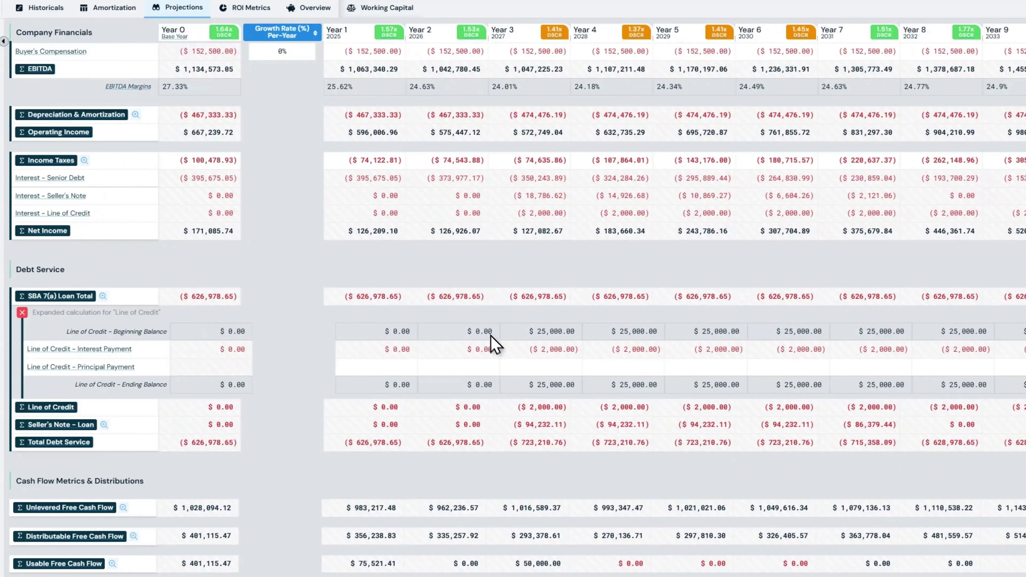
Enter line of credit principal payments of $10,000 in Years 3 and 4 and $5,000 in Year 5, then collapse the calculation.
left_click(512, 367)
type("100000")
key("Tab")
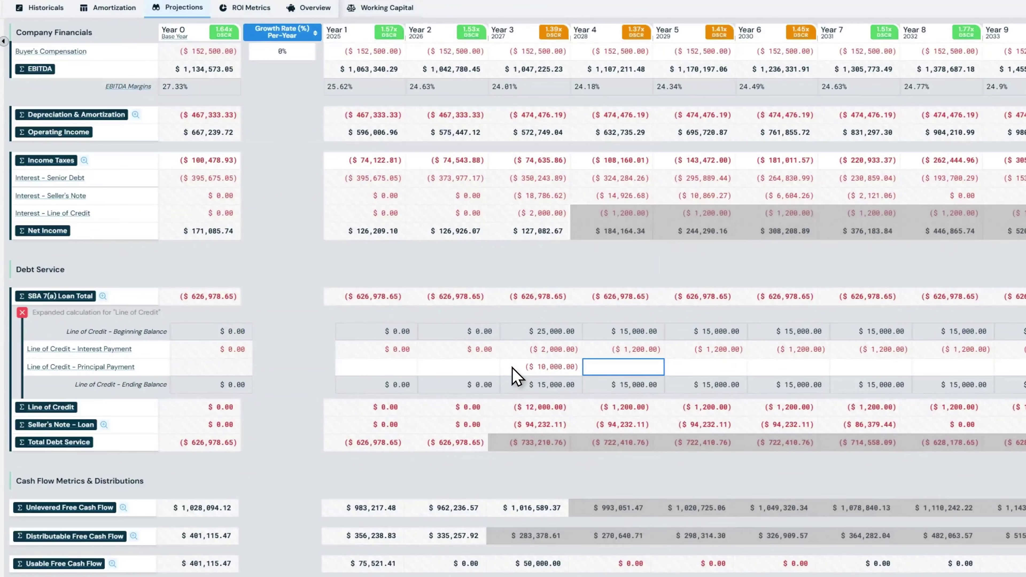
type("100000")
key("Tab")
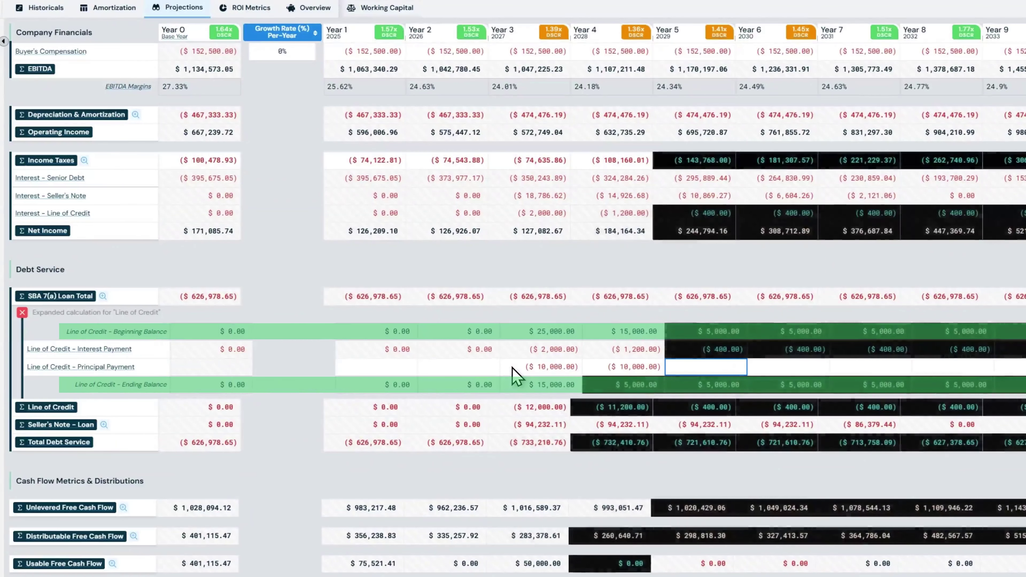
type("5000")
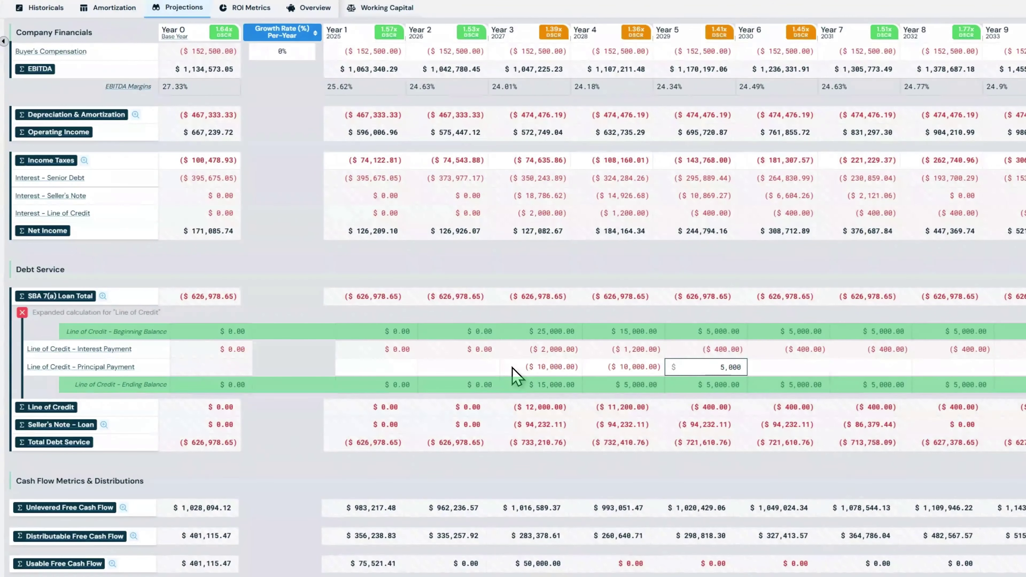
key("Return")
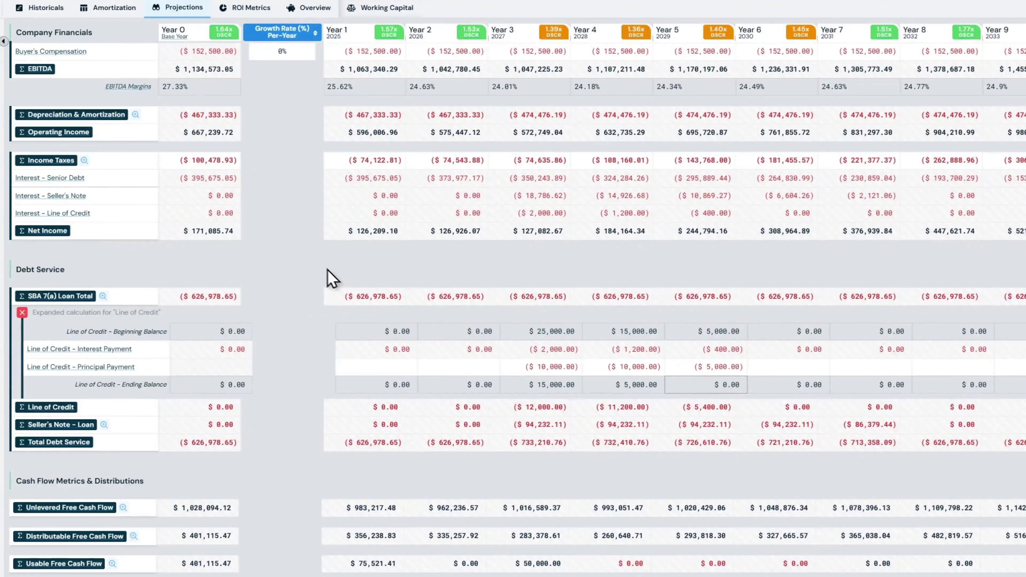
left_click(22, 313)
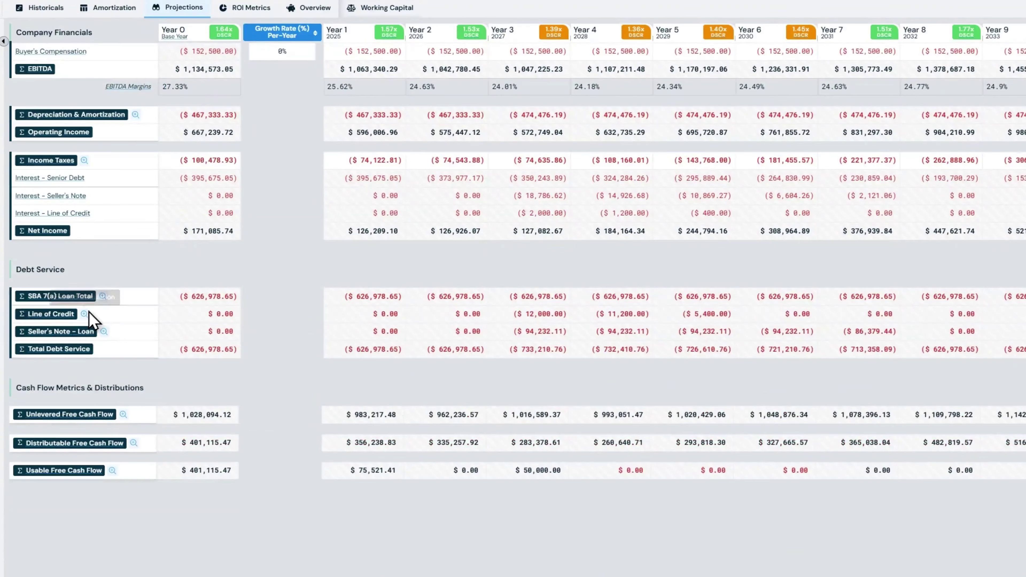
Examine the SBA 7(a) Loan and Seller's Note payment breakdowns, collapsing them and all assumption sections when done.
left_click(103, 296)
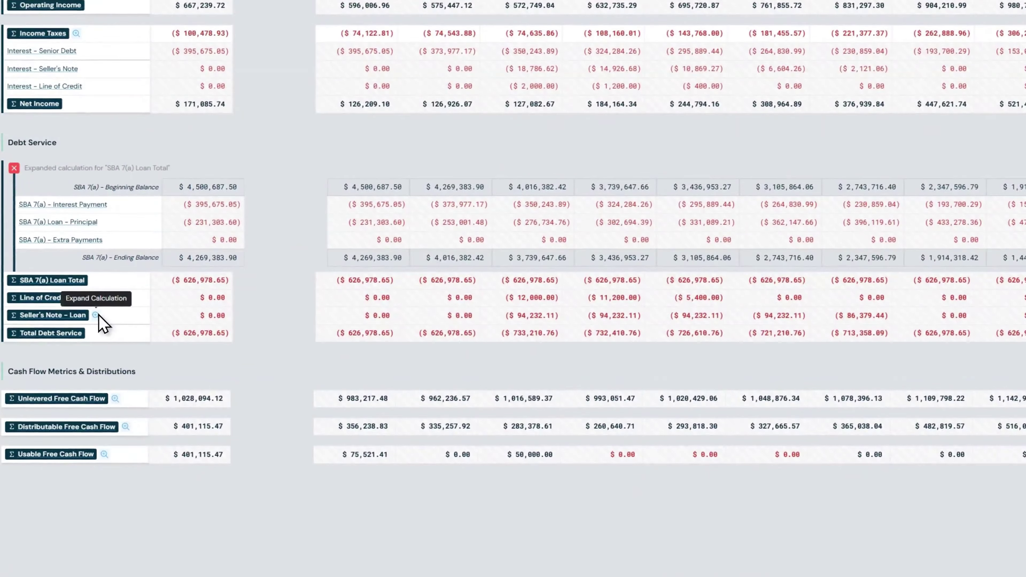
left_click(97, 315)
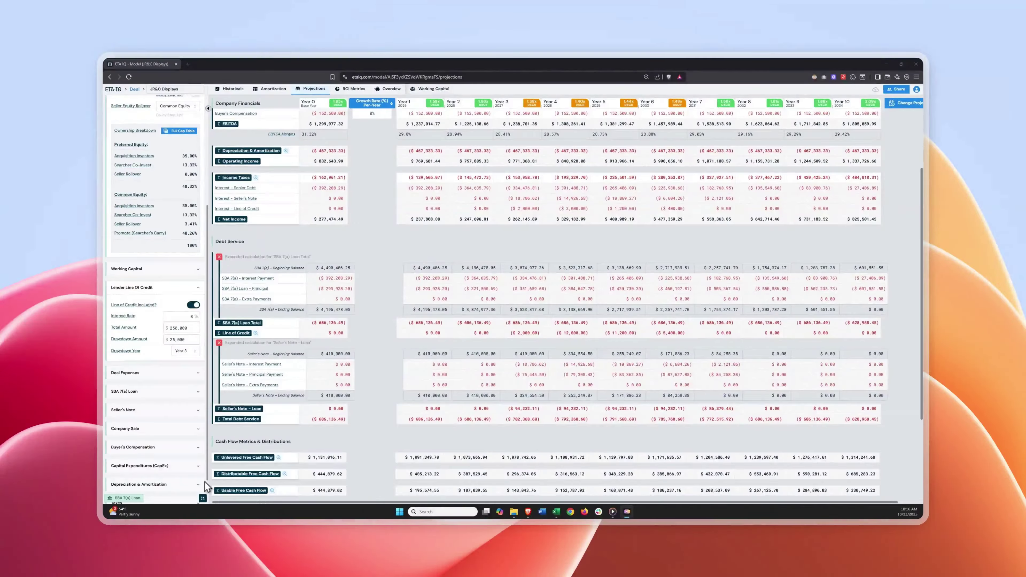
left_click(202, 496)
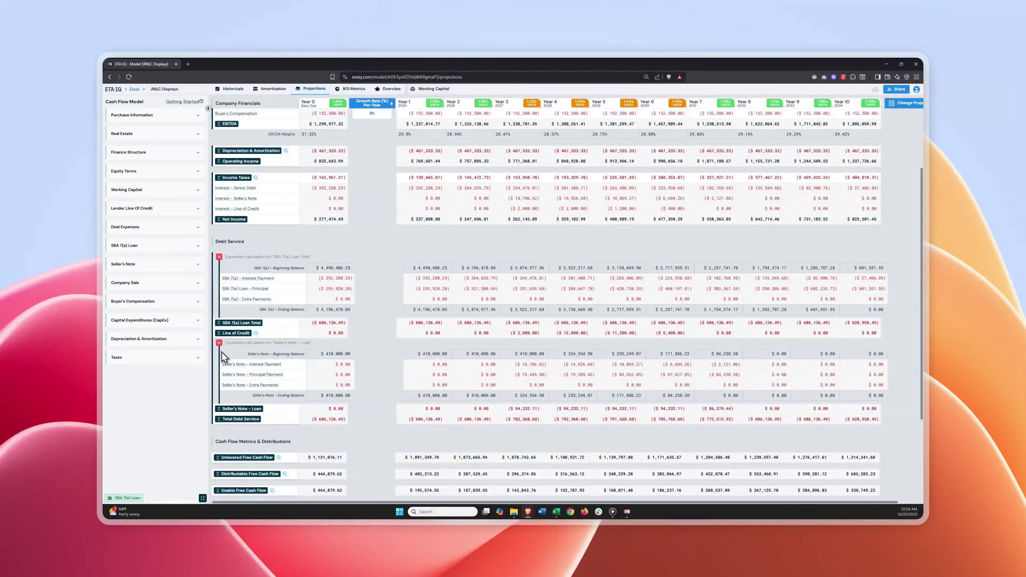
left_click(218, 343)
left_click(219, 257)
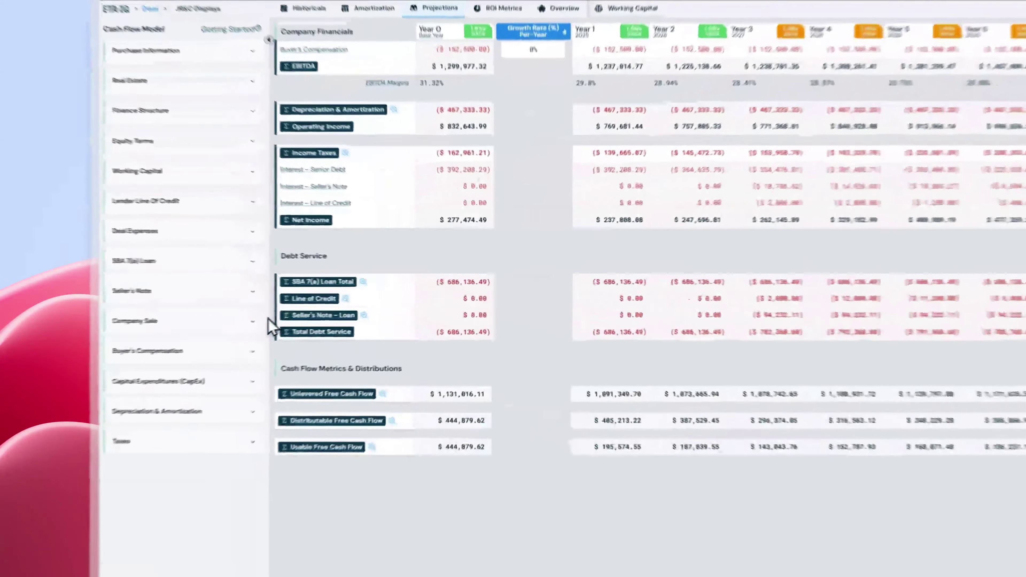
Include a company sale in Year 10 at an EBITDA exit multiple of 5.5x.
left_click(267, 320)
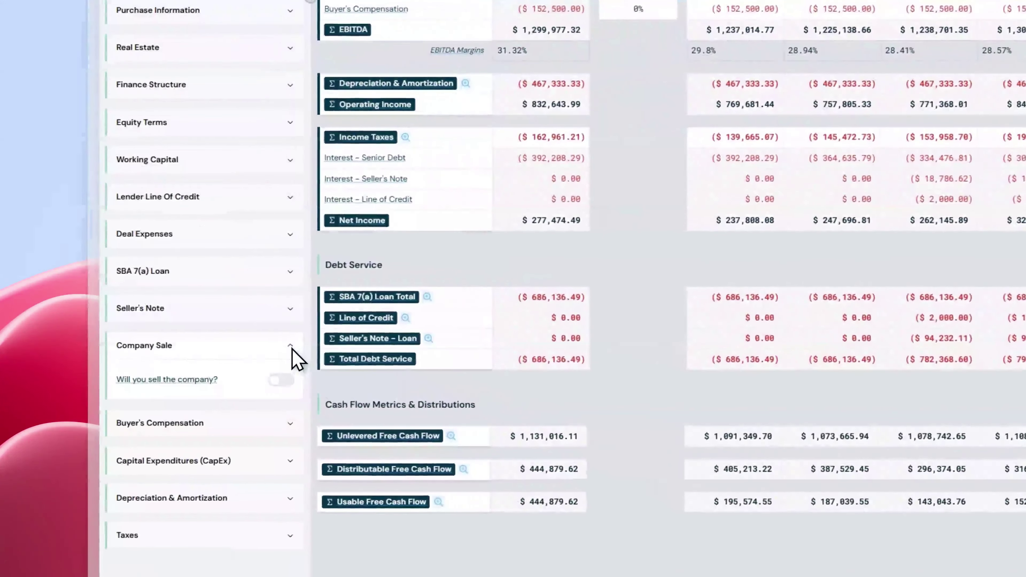
left_click(285, 383)
type("10")
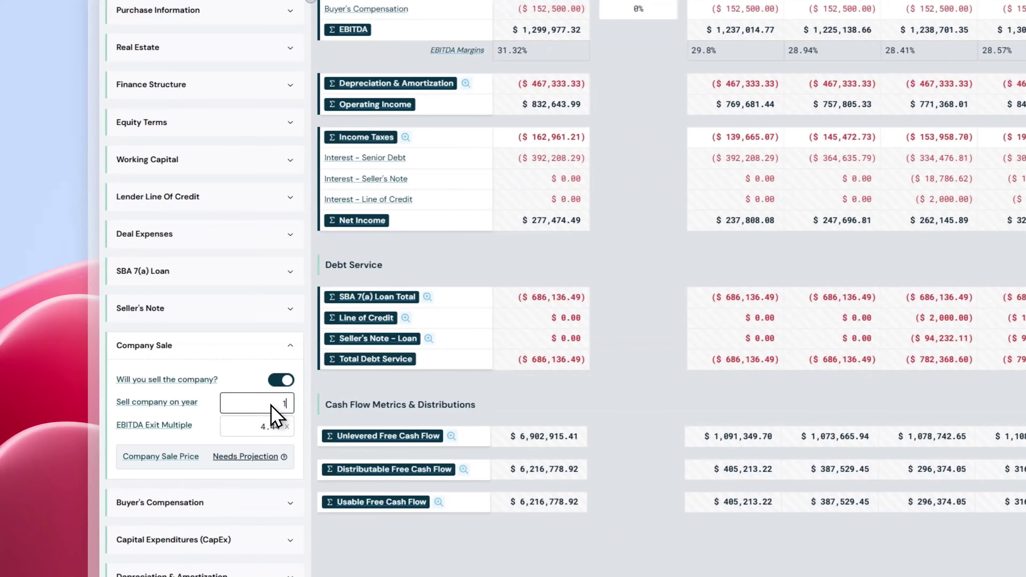
key("Tab")
type("5")
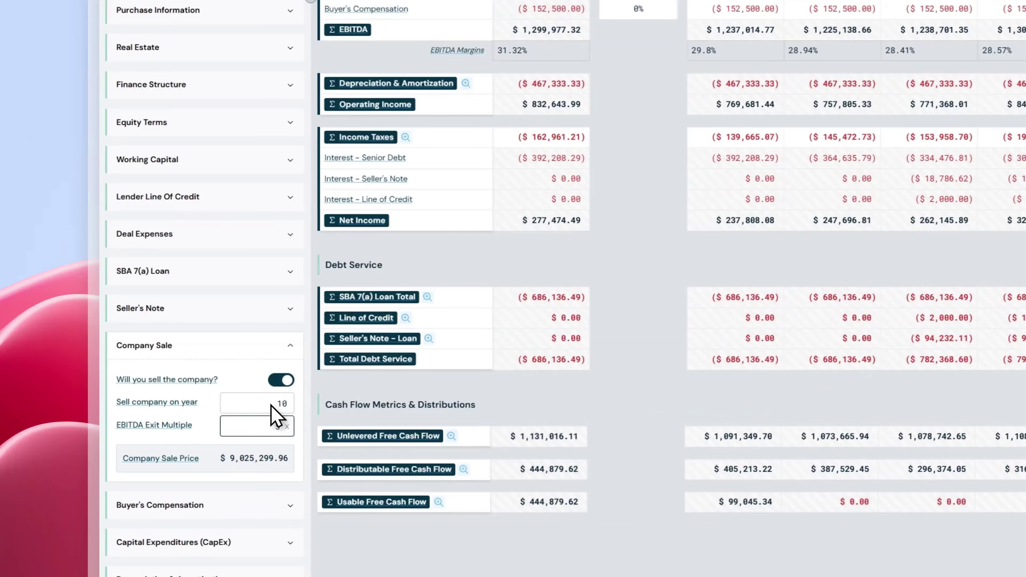
type(".5")
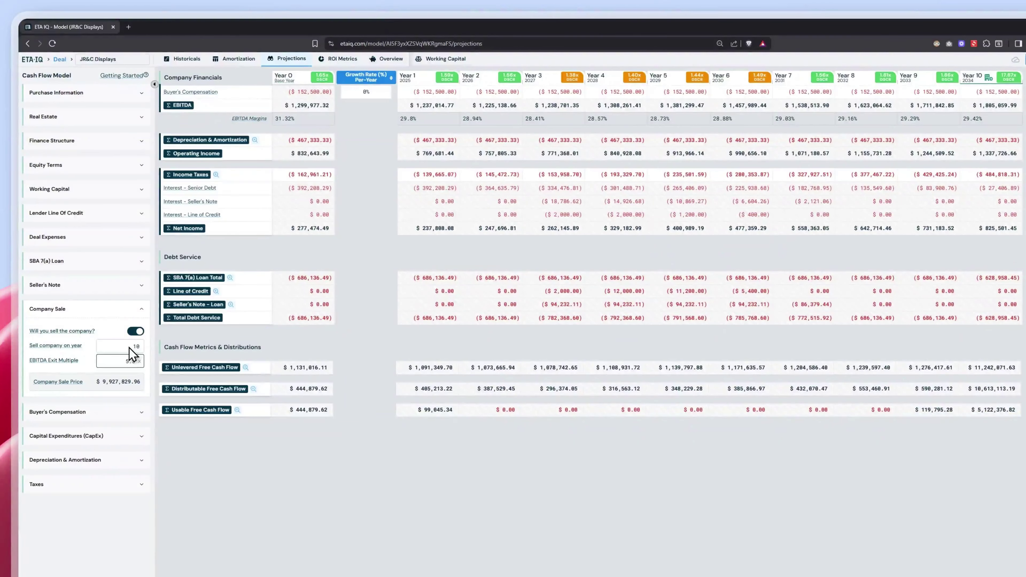
Examine the Unlevered and Distributable Free Cash Flow calculations, including Total Debt Service, alongside the SBA 7(a) Loan assumptions.
left_click(246, 366)
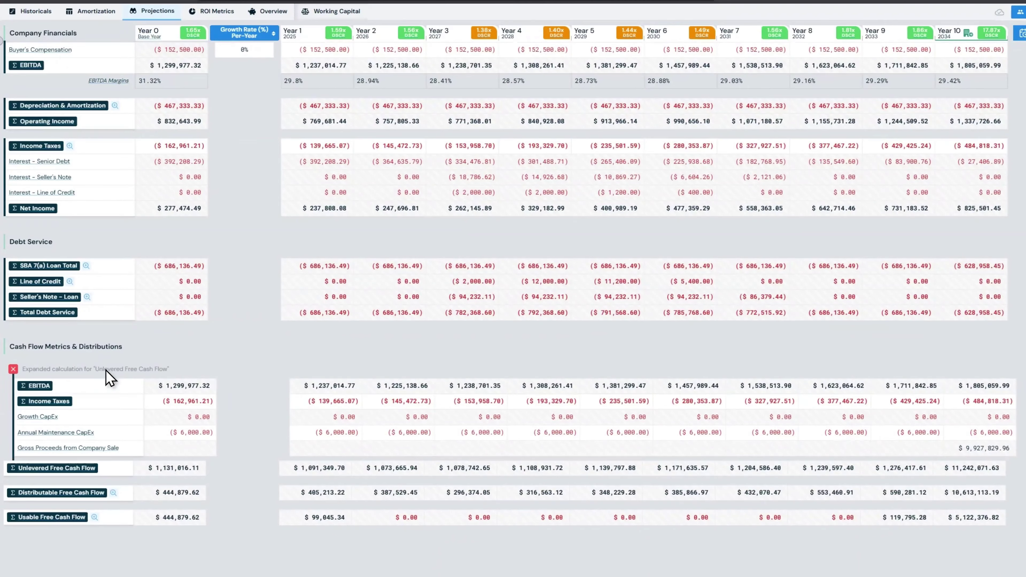
scroll(108, 377, "down", 3)
left_click(113, 396)
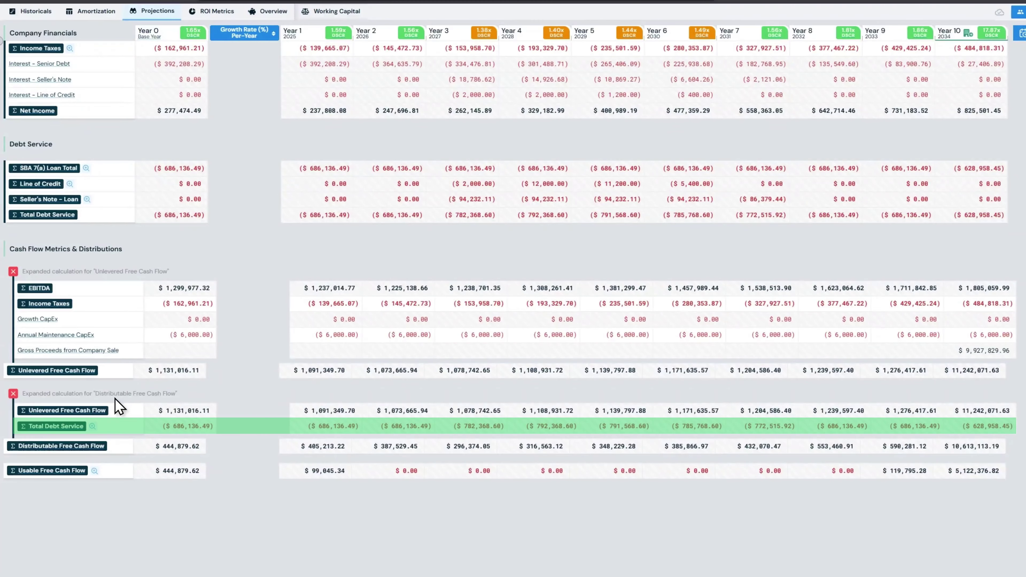
left_click(92, 426)
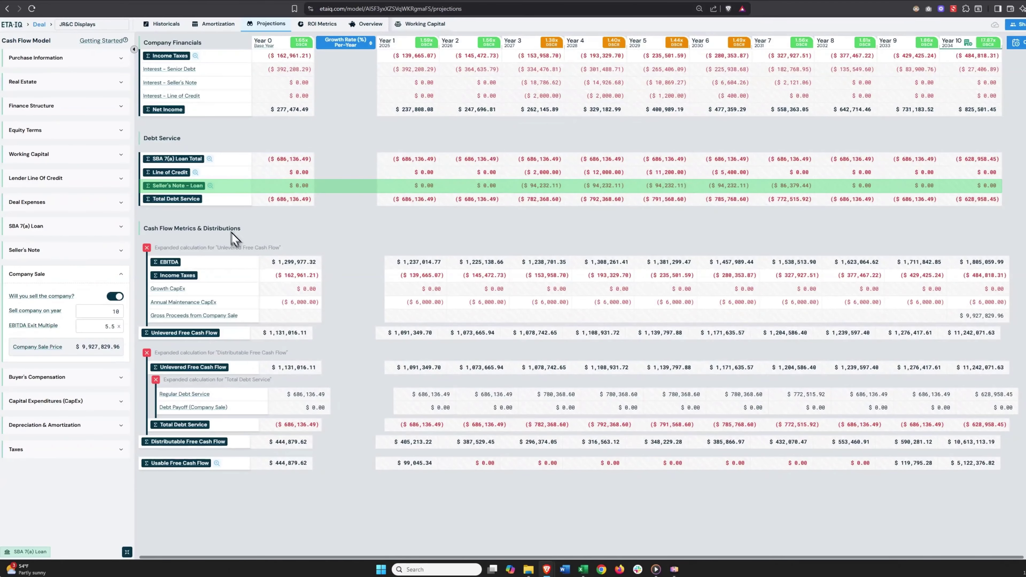
left_click(124, 226)
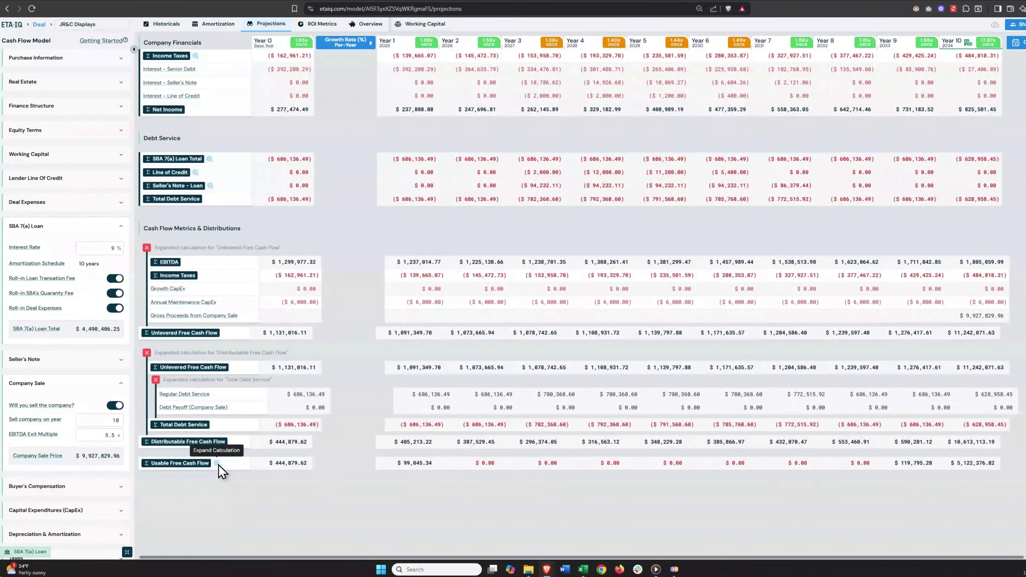
Examine the Usable Free Cash Flow calculation down to the Equity Investor Distributions, Preferred Dividends and Principal Repayments.
scroll(219, 465, "down", 2)
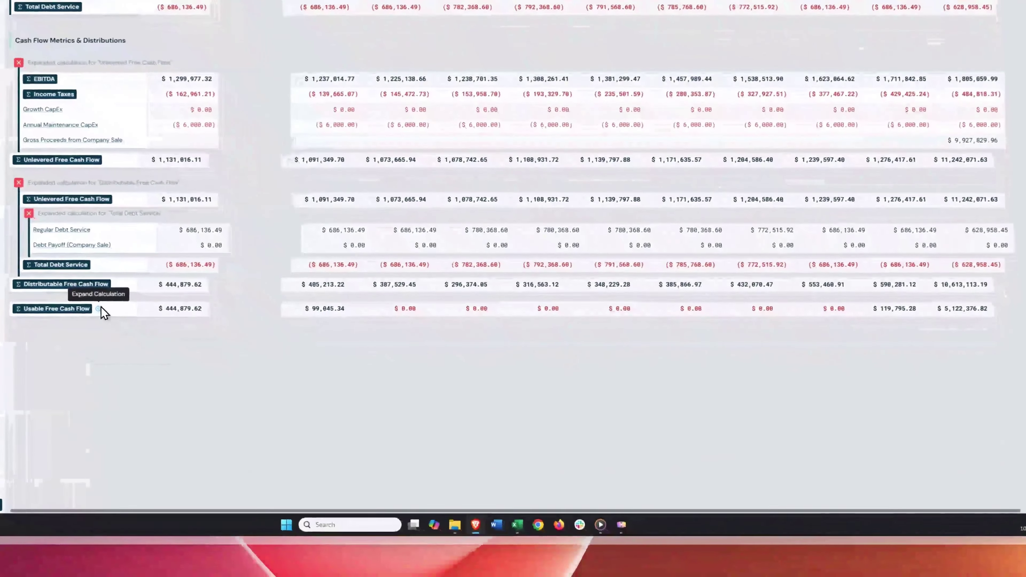
left_click(100, 309)
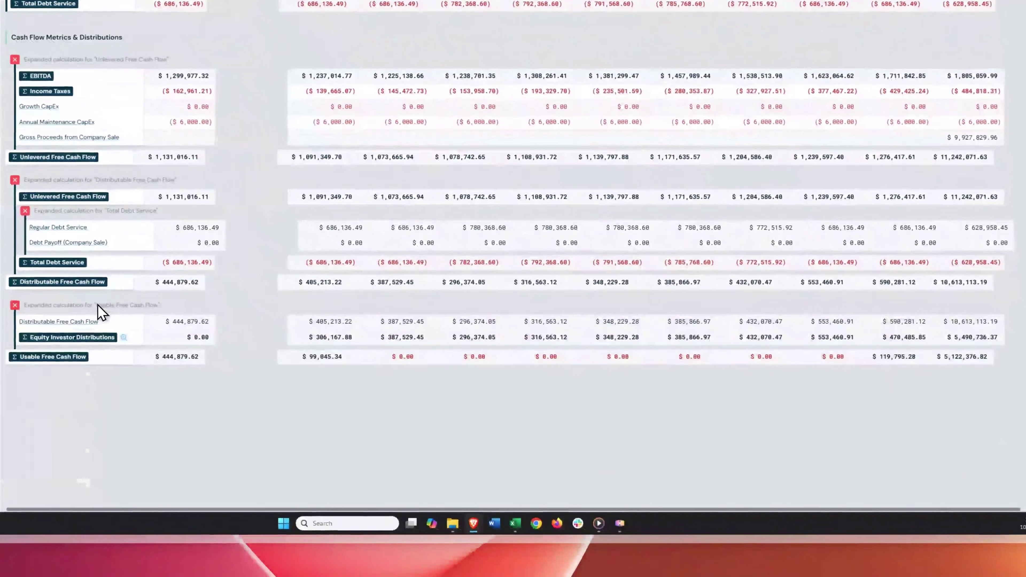
left_click(123, 337)
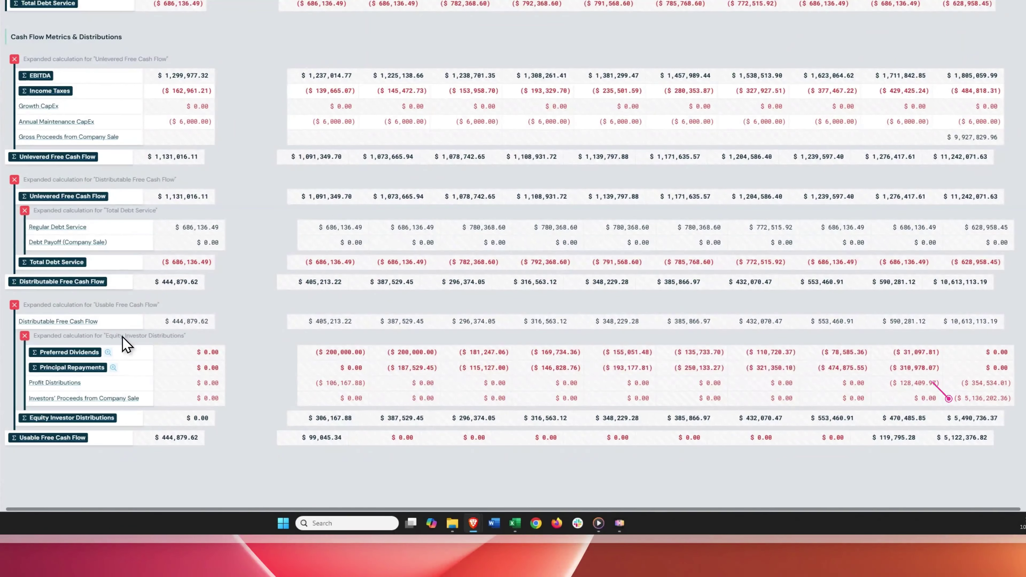
left_click(108, 351)
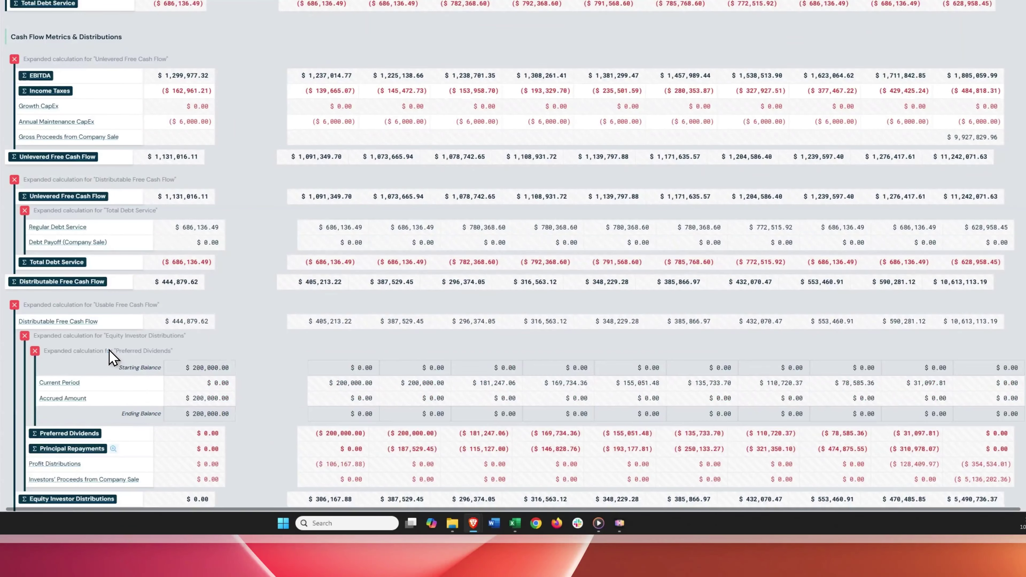
scroll(115, 353, "down", 3)
left_click(114, 307)
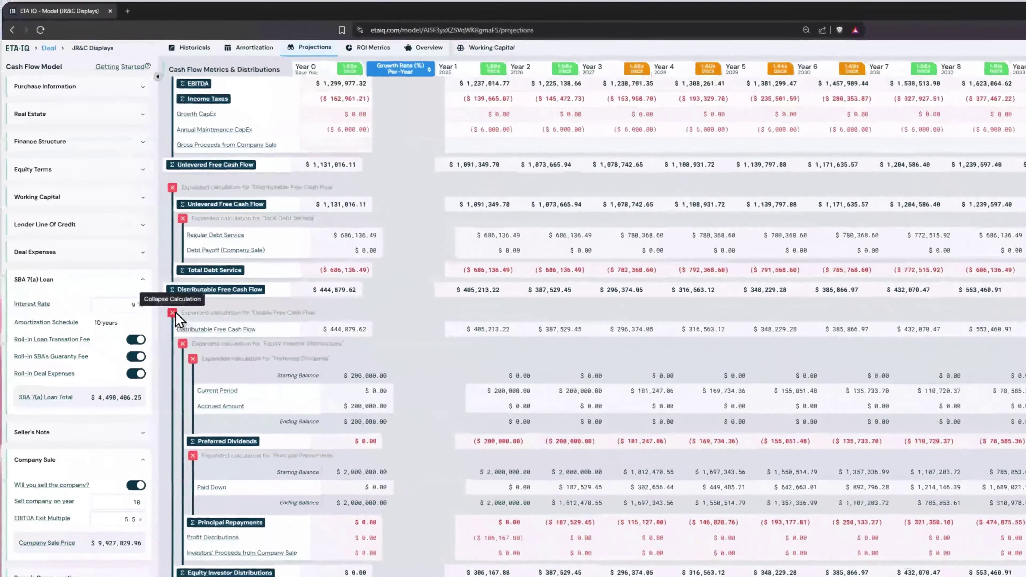
Collapse the expanded Usable, Unlevered and Distributable Free Cash Flow calculations and the SBA 7(a) Loan and Company Sale assumptions.
left_click(15, 163)
scroll(178, 321, "up", 2)
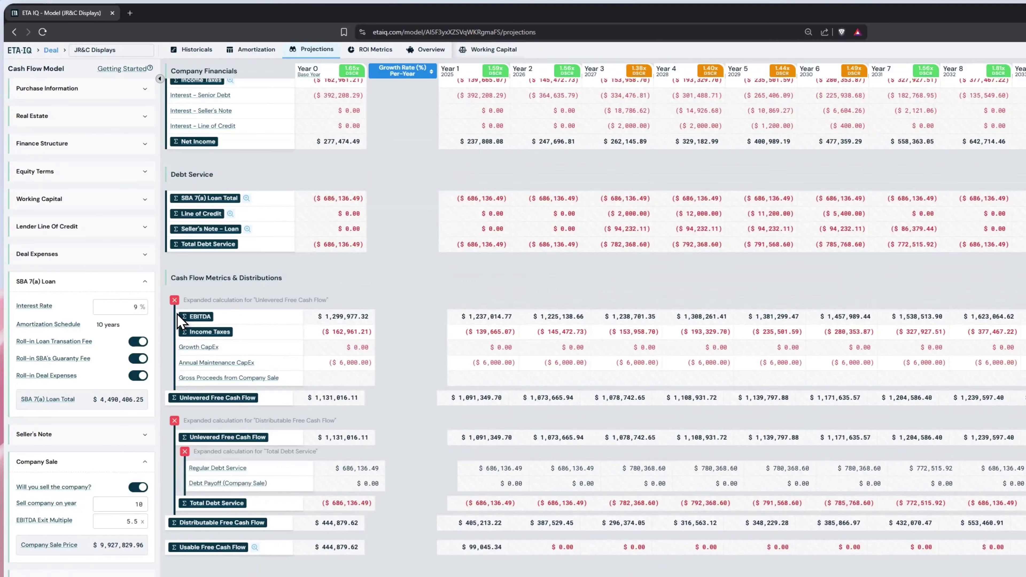
left_click(175, 300)
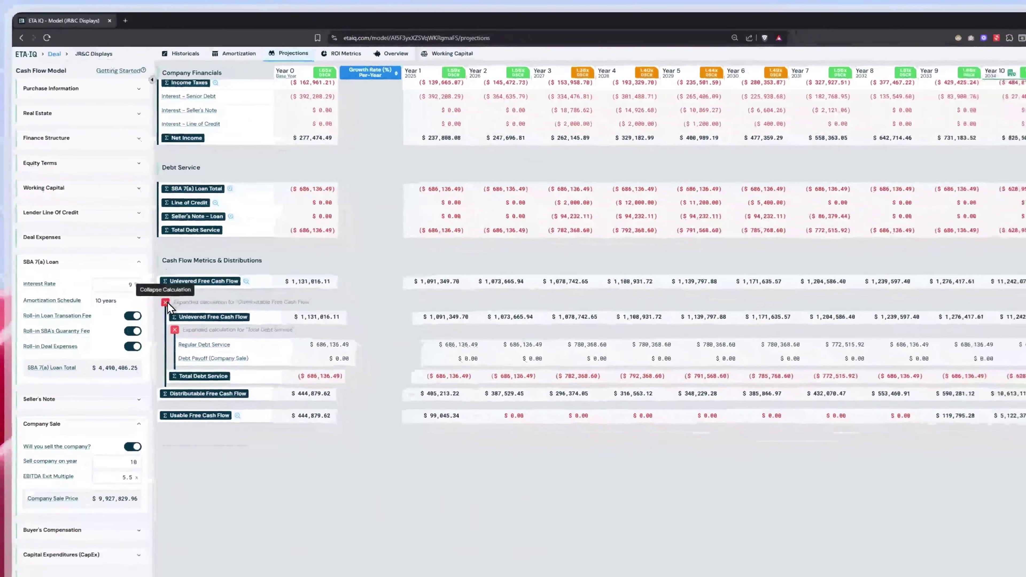
left_click(165, 302)
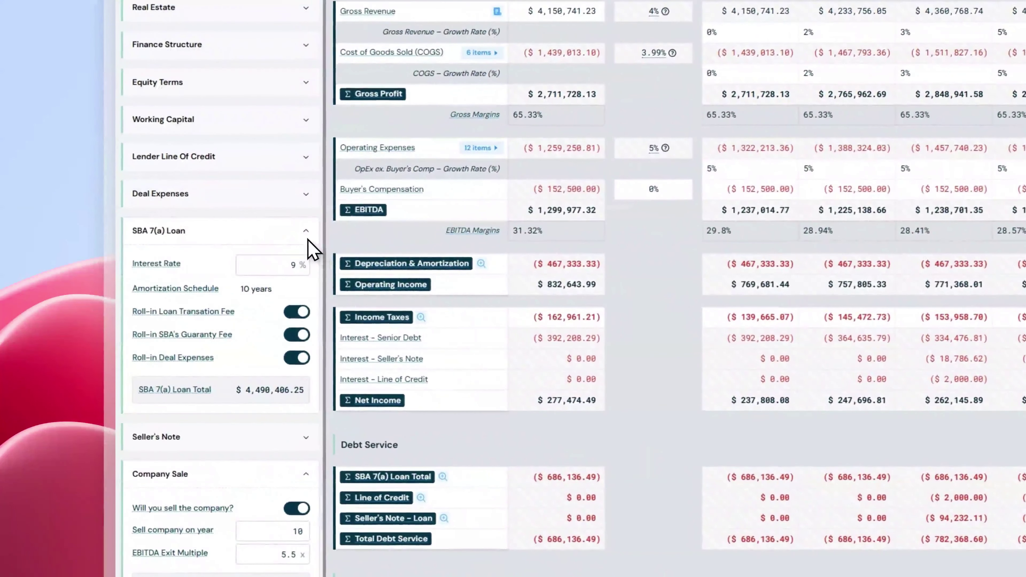
left_click(306, 238)
left_click(305, 305)
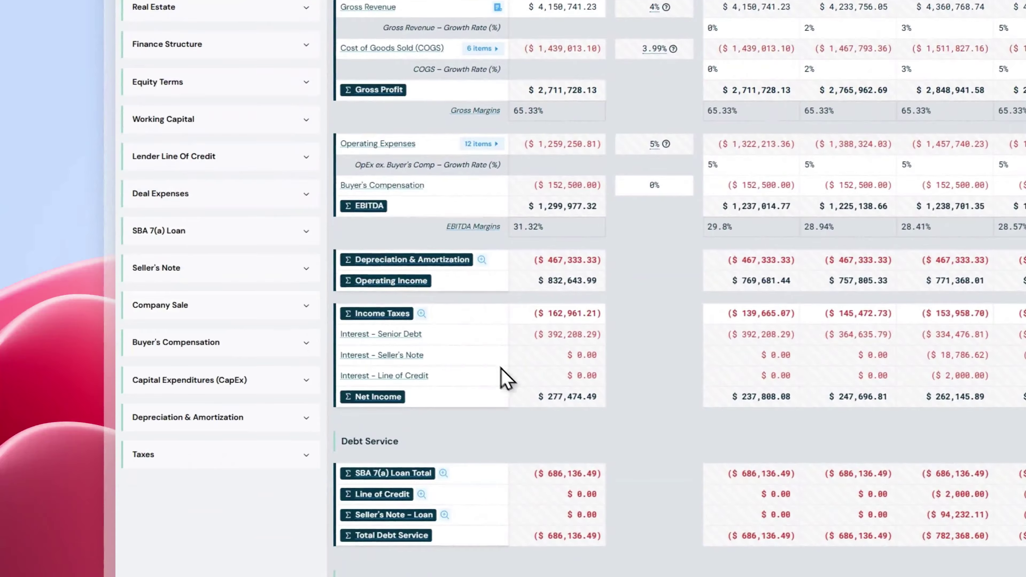
Expand the Usable Free Cash Flow calculation down to Equity Investor Distributions and view it alongside the Finance Structure assumptions.
scroll(505, 388, "down", 5)
left_click(460, 488)
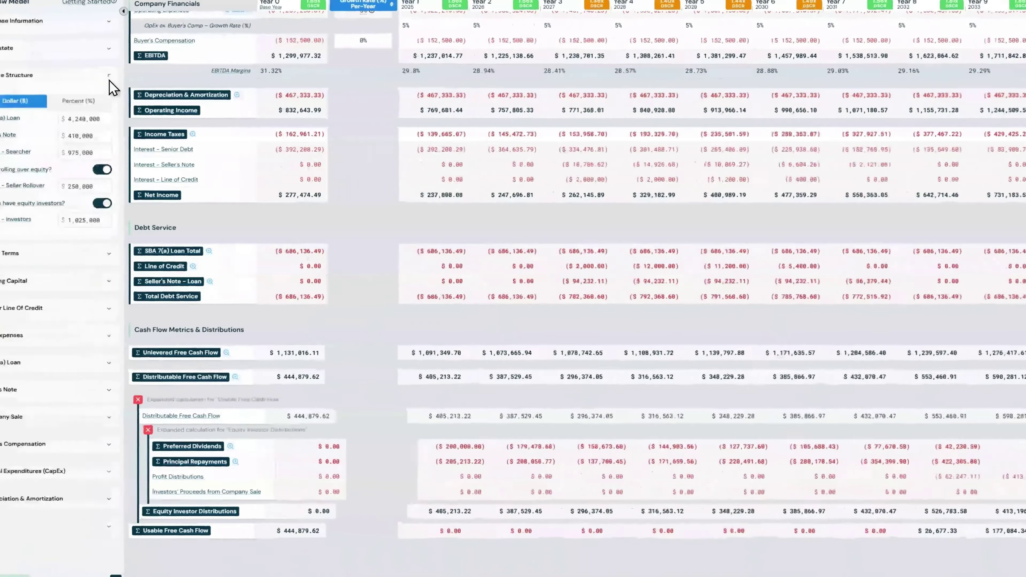
scroll(109, 81, "down", 2)
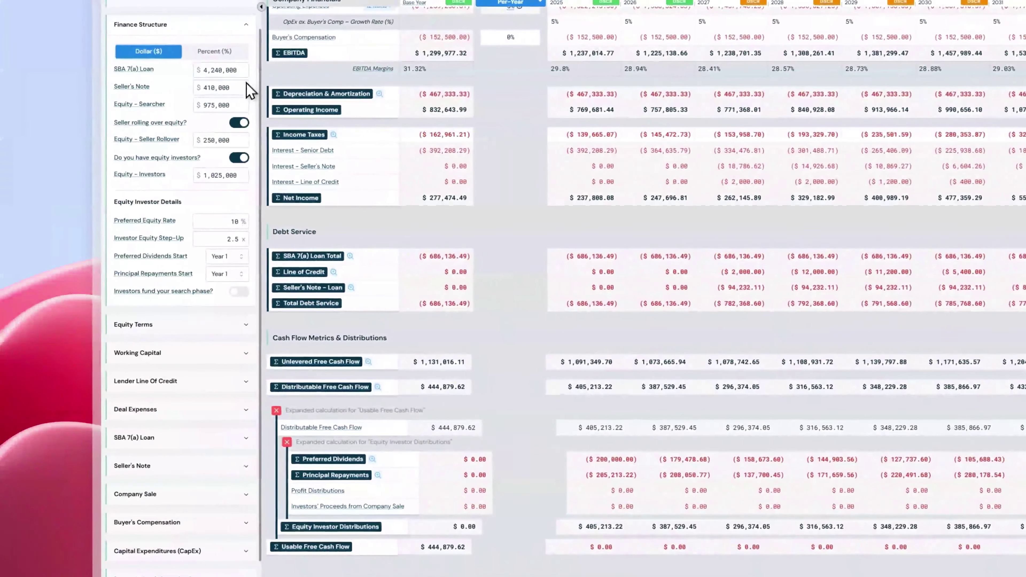
Examine the Equity Terms, including the Ownership Breakdown and the equity class options for Searcher Co-Invest, keeping Preferred Equity.
left_click(108, 316)
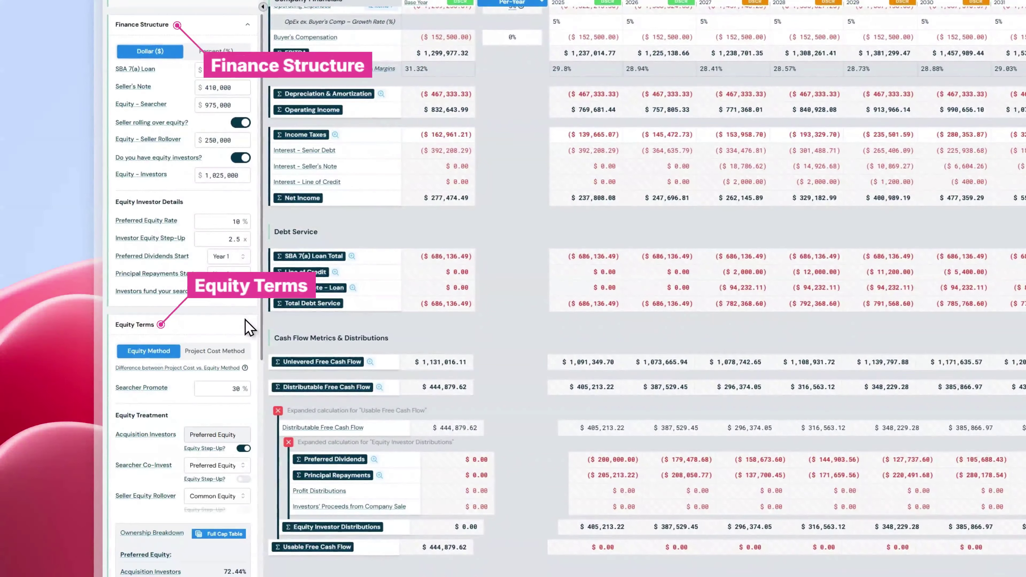
scroll(248, 327, "down", 3)
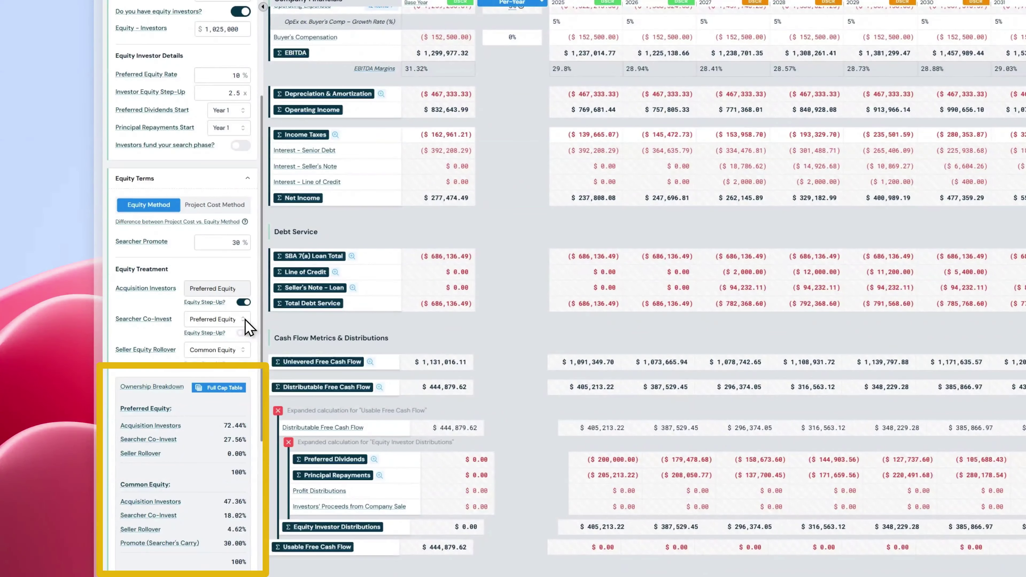
left_click(246, 320)
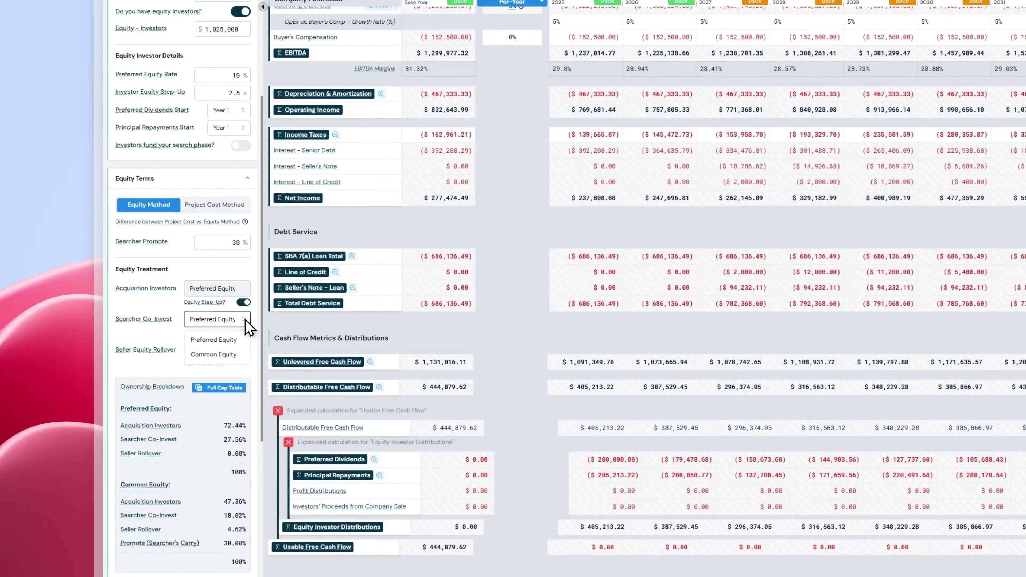
left_click(245, 319)
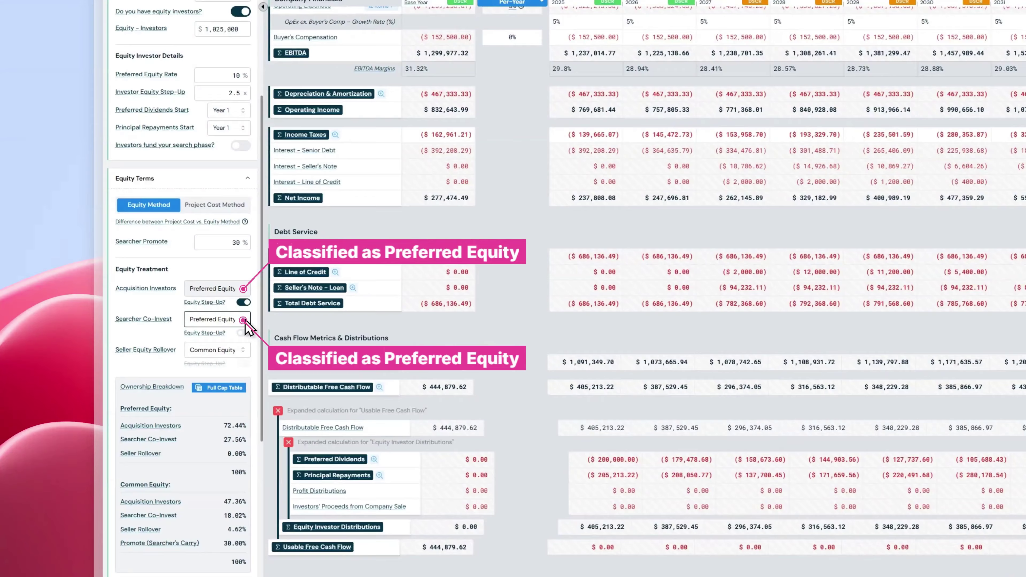
scroll(246, 327, "up", 3)
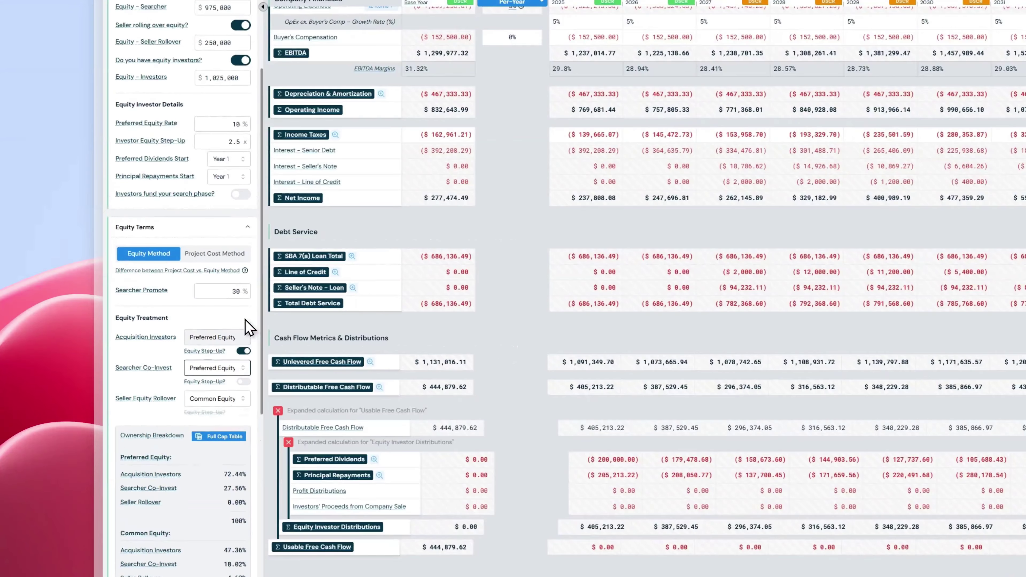